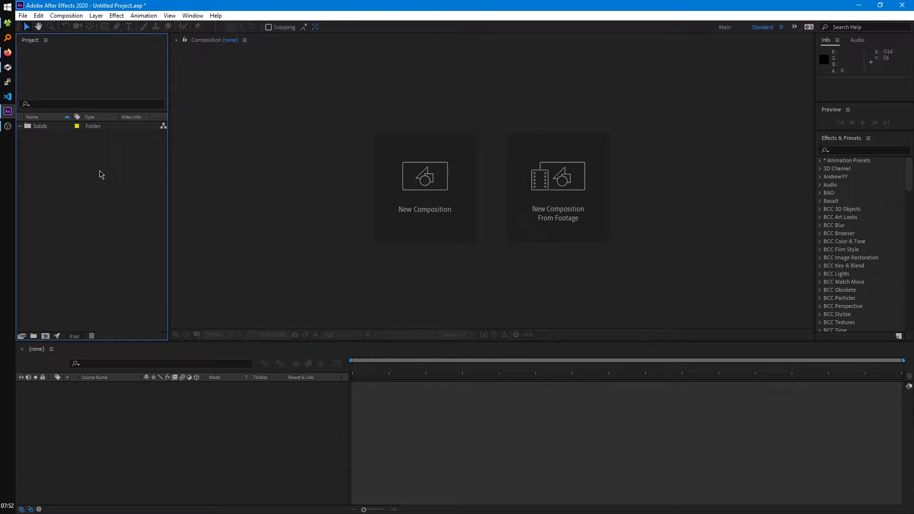
Open the File > Import > File dialog and cancel it without importing anything.
click(22, 16)
mouse_move(148, 150)
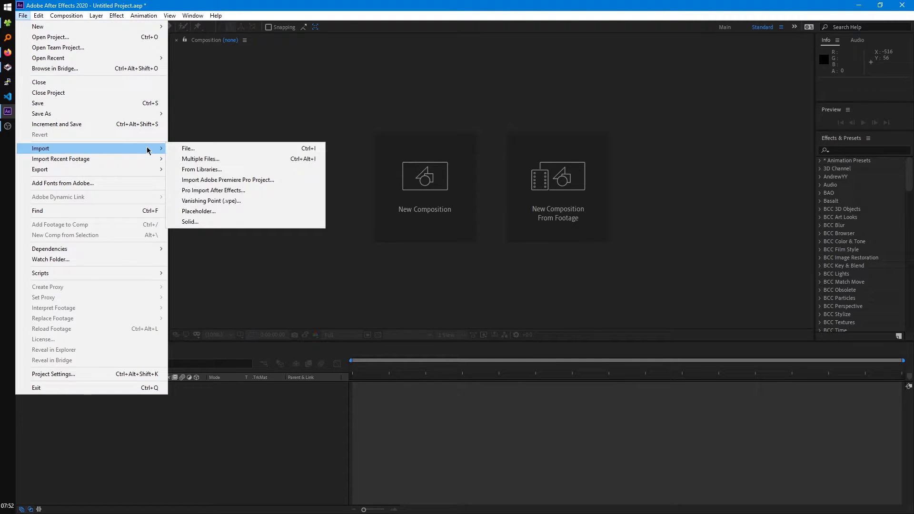
click(230, 149)
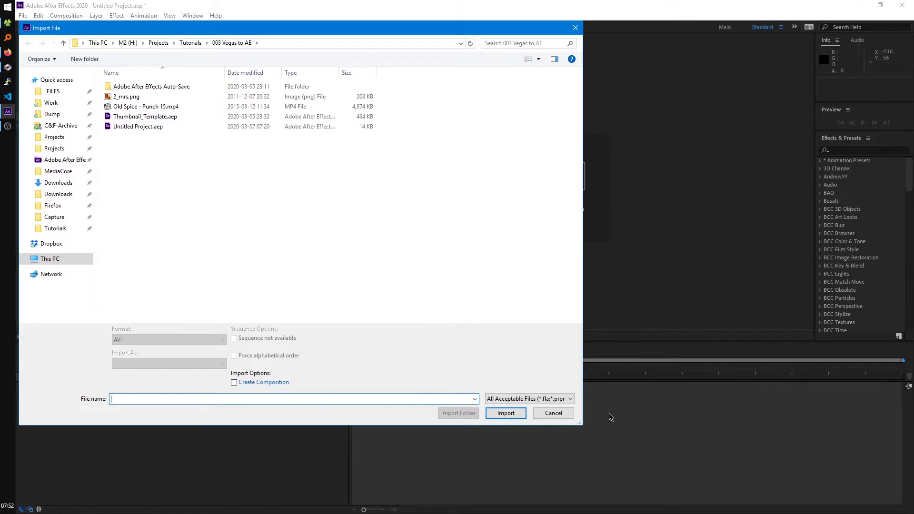
click(553, 413)
click(553, 413)
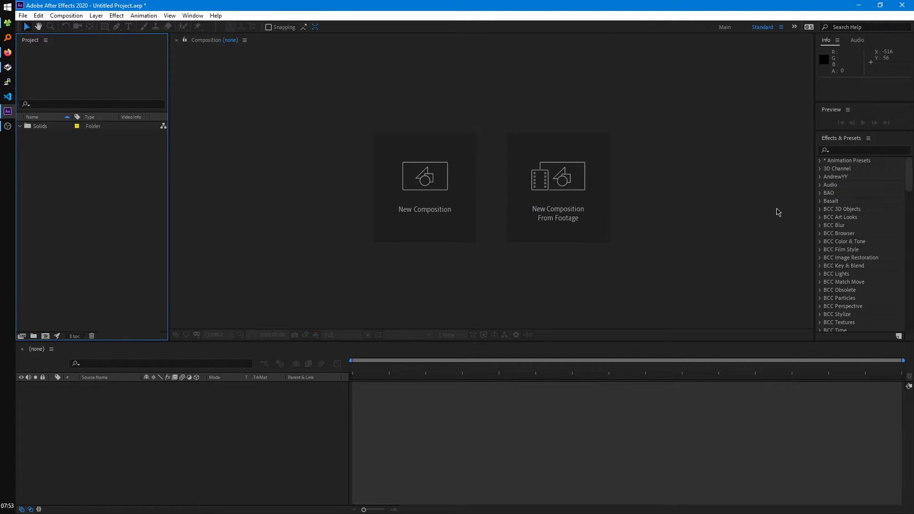
Drag 2_mrs.png from File Explorer into the Project panel.
key(super+e)
drag(531, 175, 532, 132)
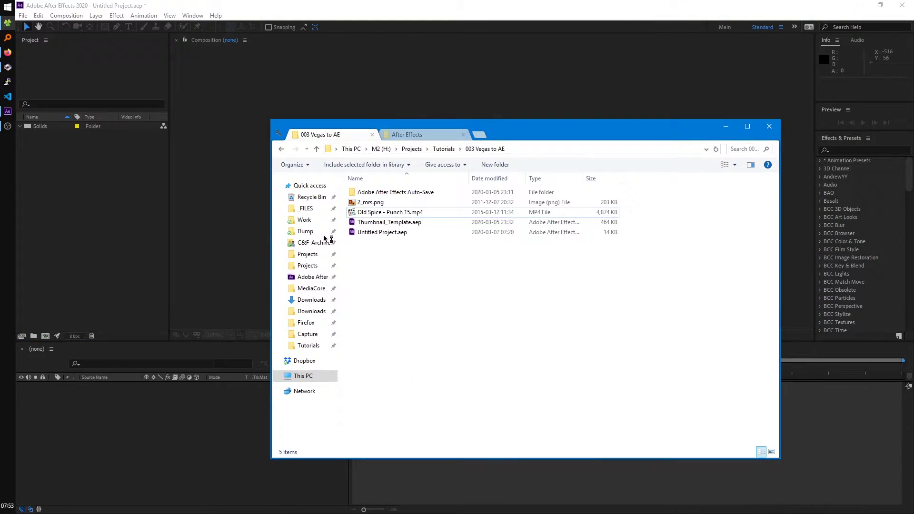
drag(370, 202, 76, 177)
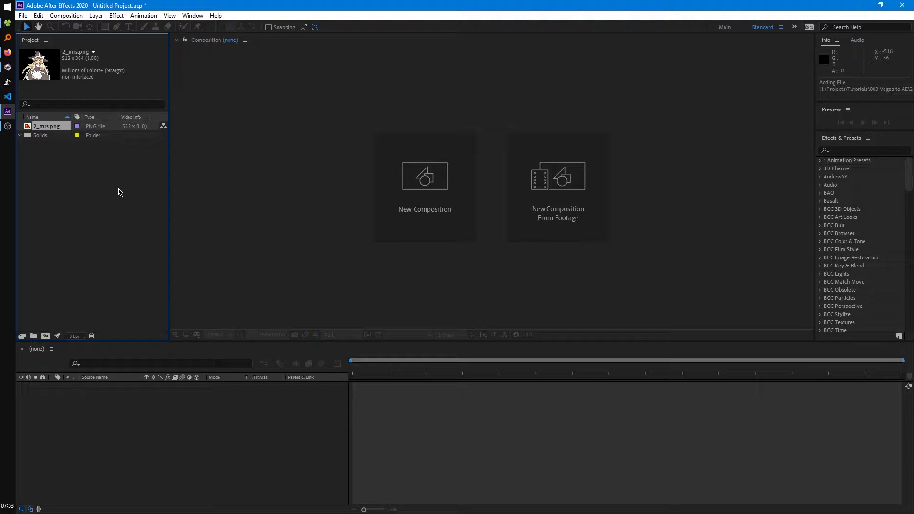
Create a project folder named Images and move 2_mrs.png into it.
click(113, 227)
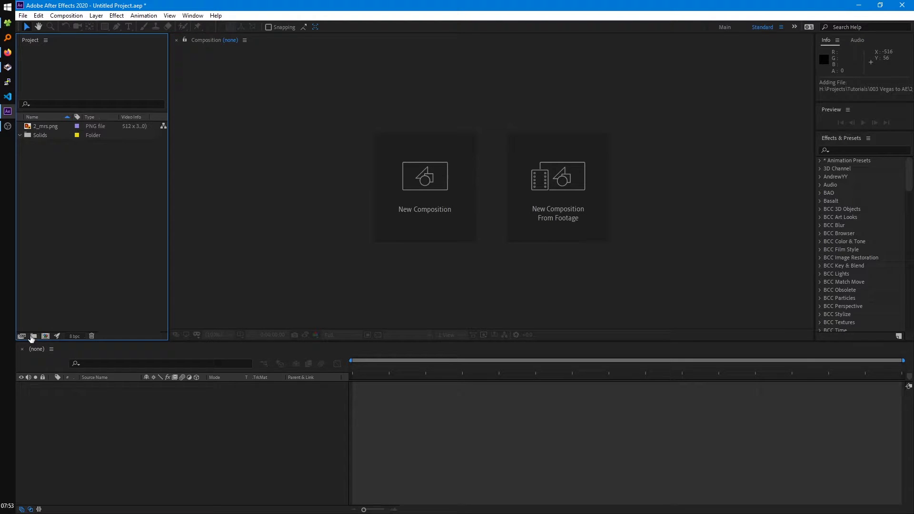
click(35, 336)
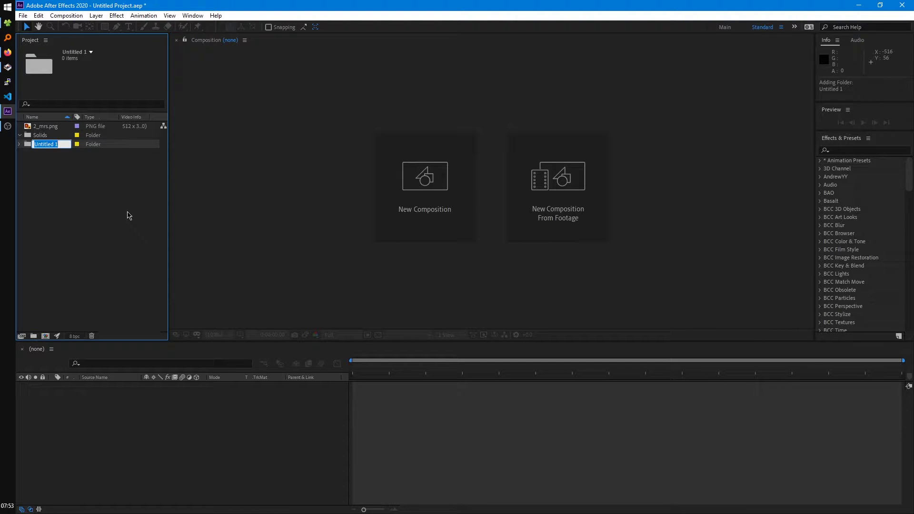
text(Images)
key(Return)
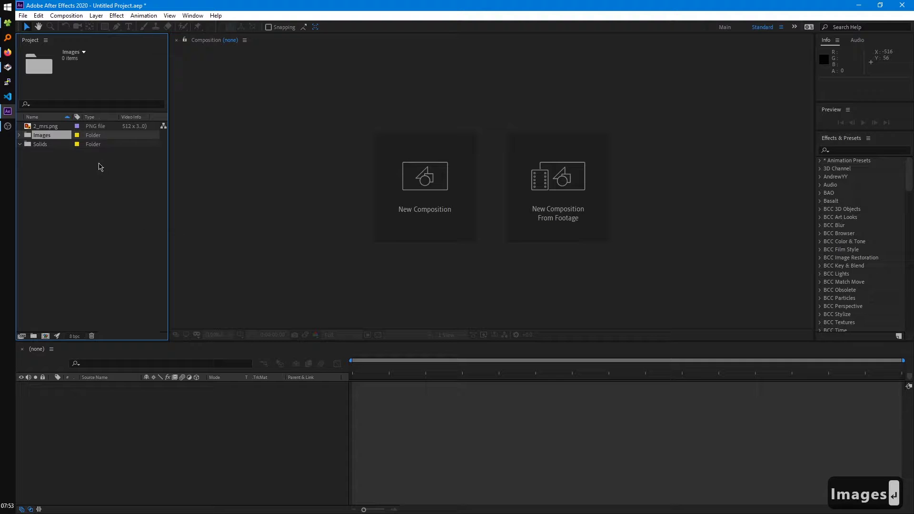
drag(46, 126, 46, 135)
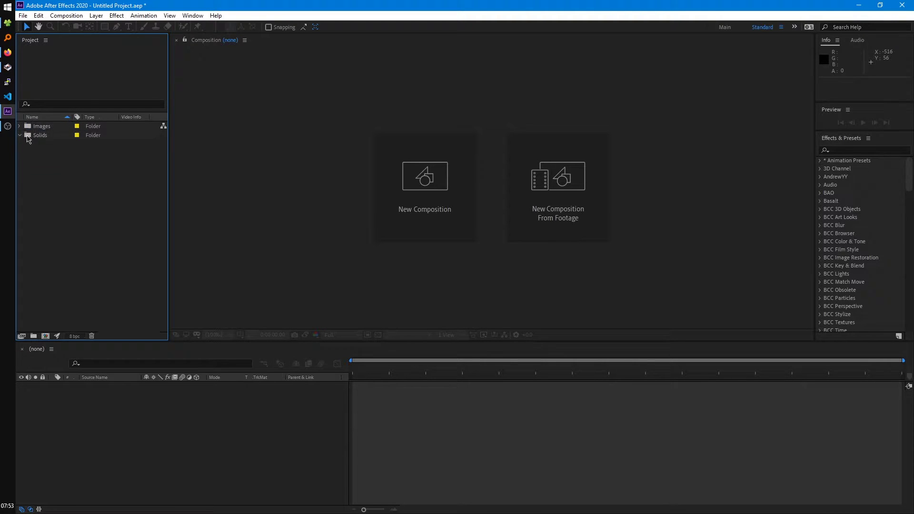
click(20, 126)
Rename the 2_mrs.png image to UDK.
click(58, 135)
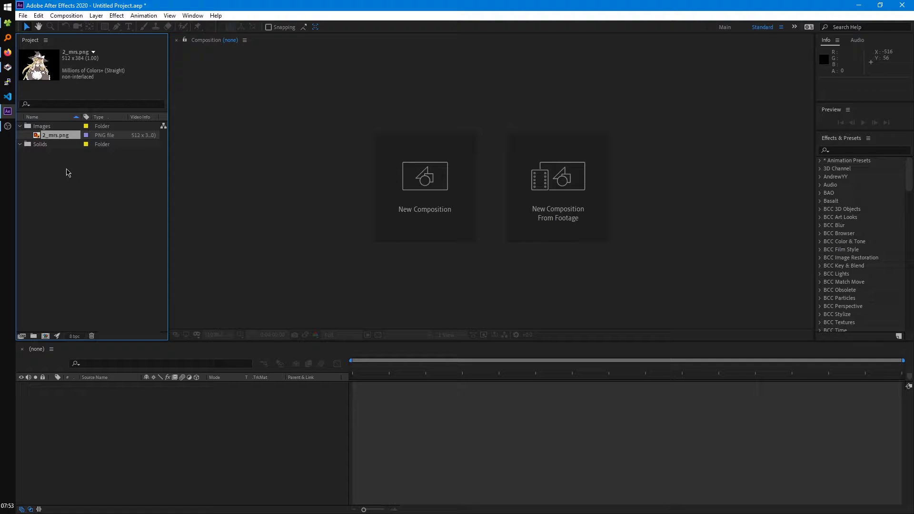
key(Return)
text(UDK)
key(Return)
click(152, 170)
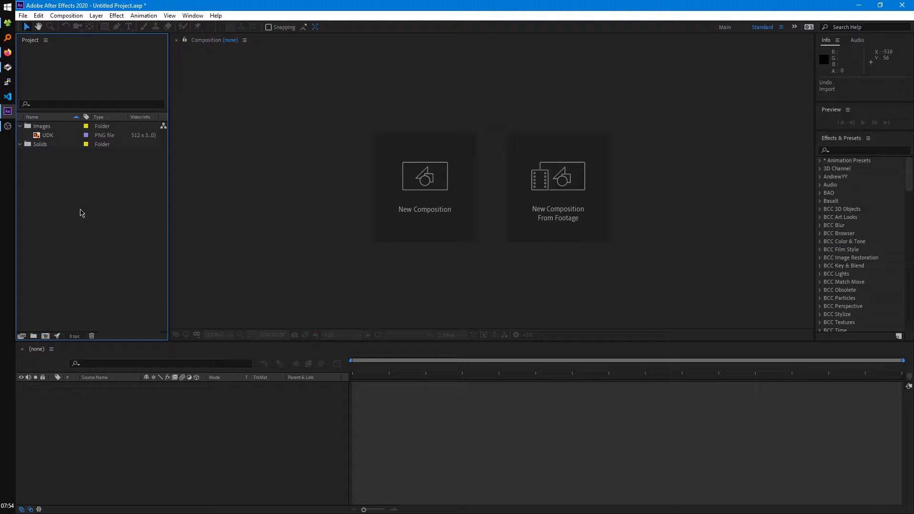
Import Old Spice - Punch 15.mp4 into the project through the Import File dialog.
double_click(61, 193)
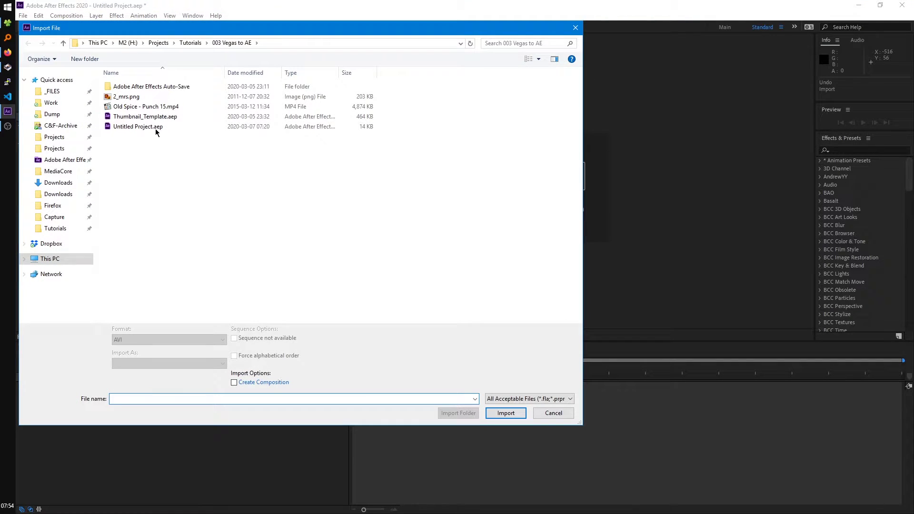
click(152, 107)
click(506, 412)
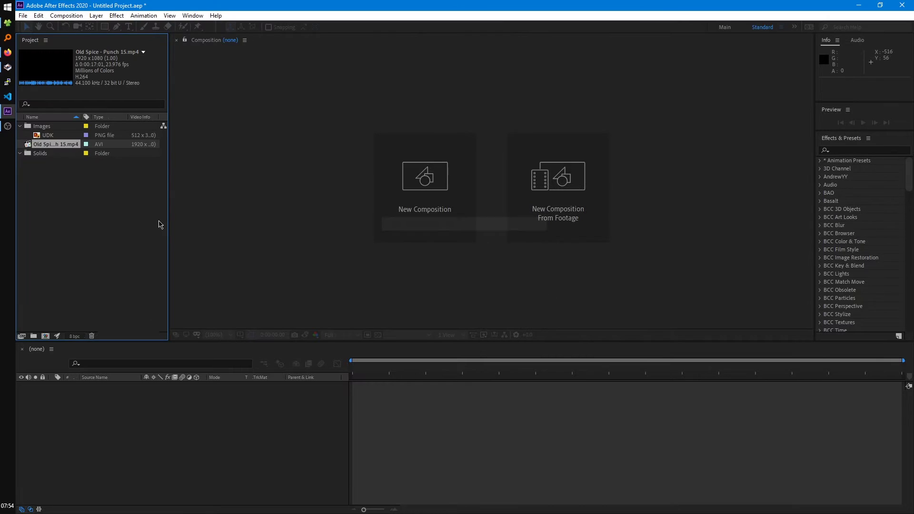
click(56, 192)
click(60, 145)
click(56, 137)
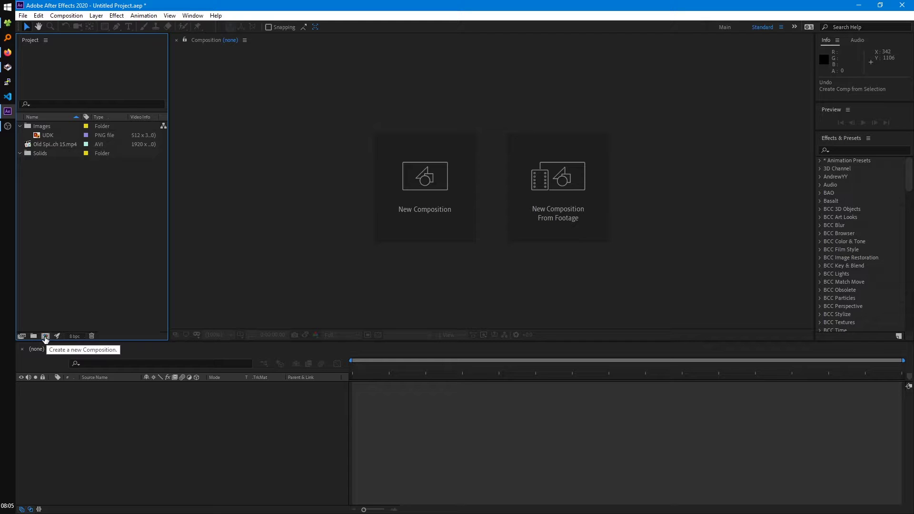
Create the new composition Comp 1 with width 1280 and height 720.
click(46, 338)
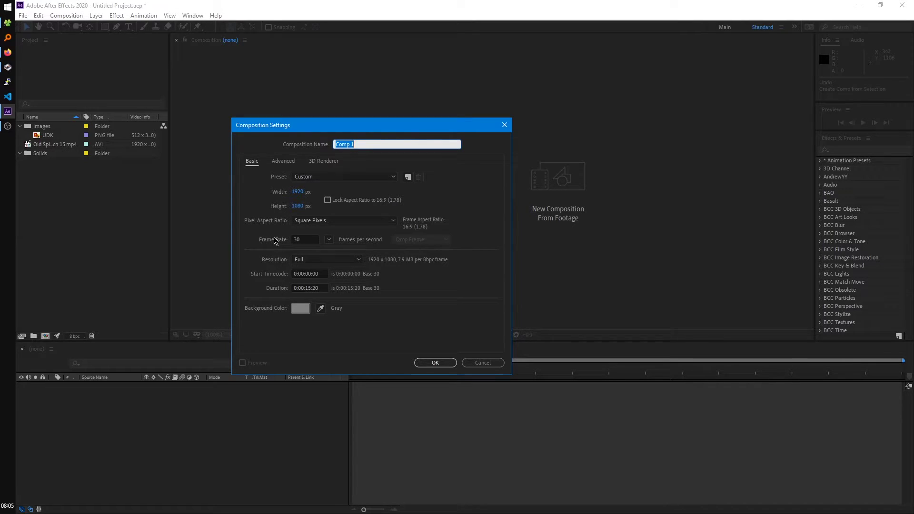
key(Tab)
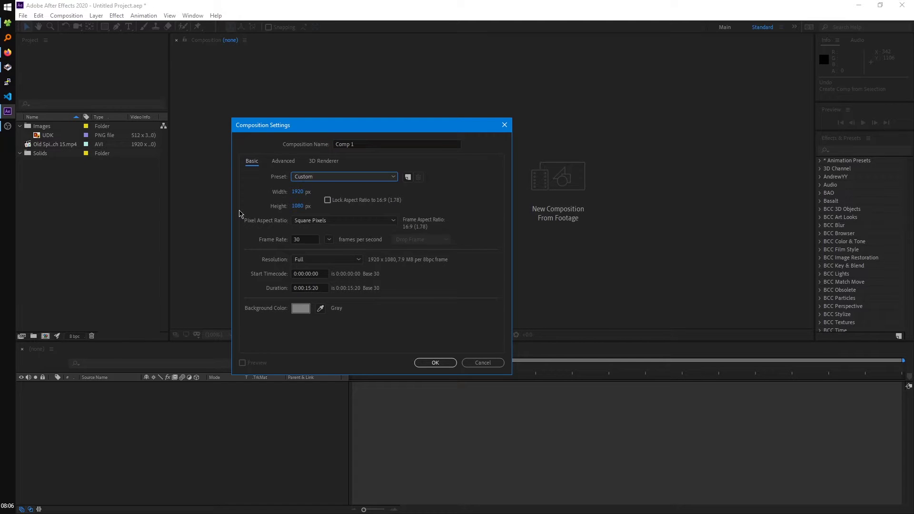
click(298, 192)
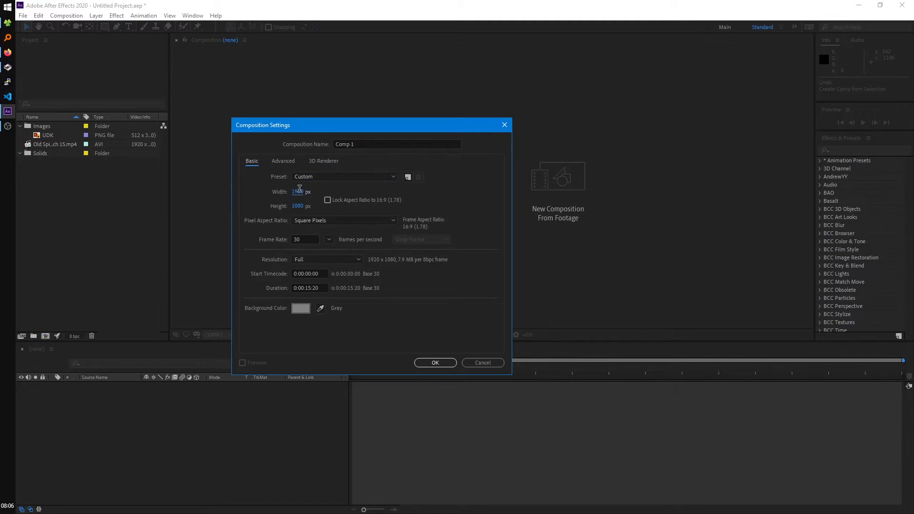
text(1280)
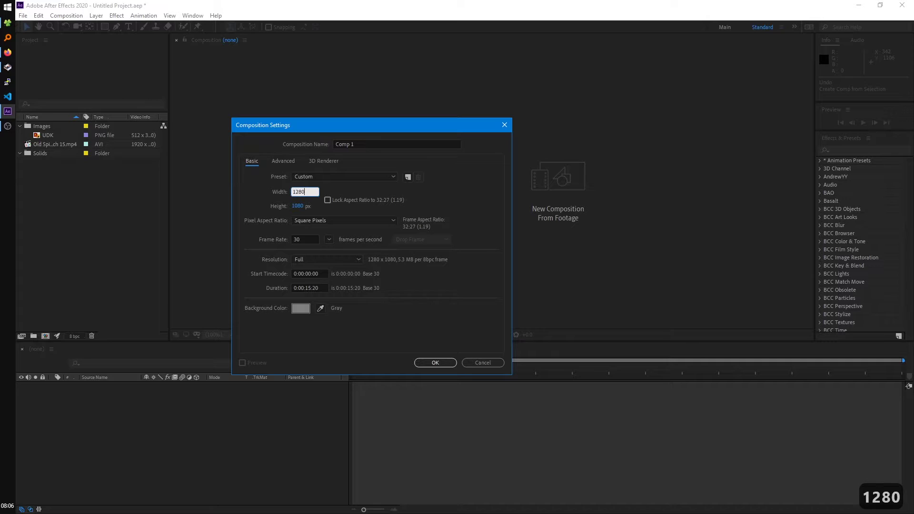
key(Tab)
text(720)
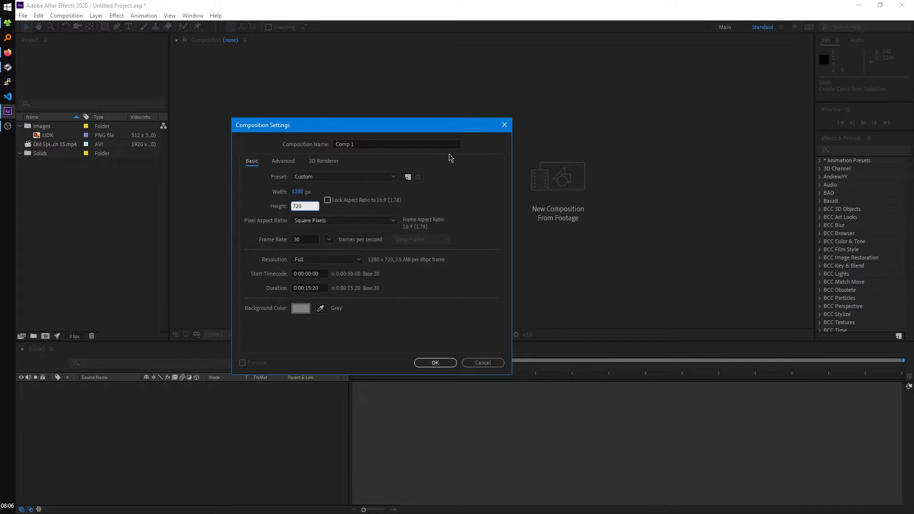
click(469, 174)
click(435, 363)
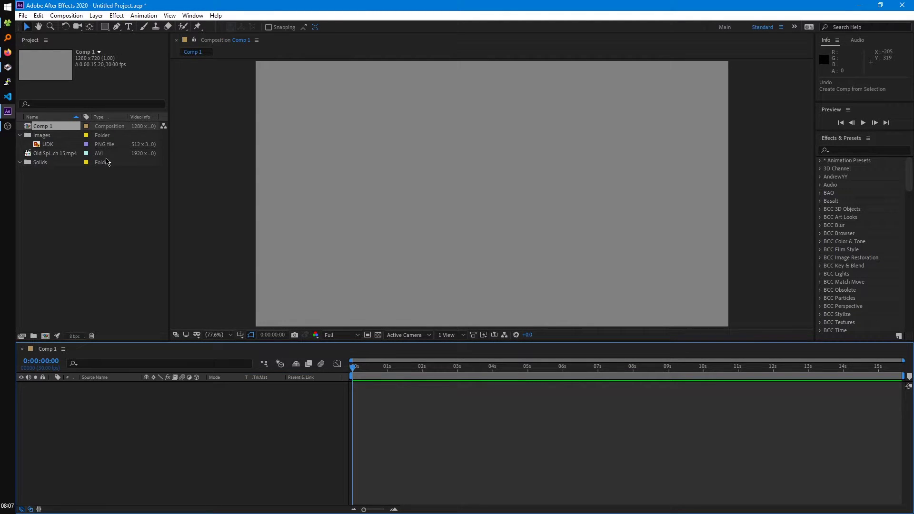
Add the Old Spice footage to Comp 1, scrub forward, then undo the addition.
click(49, 153)
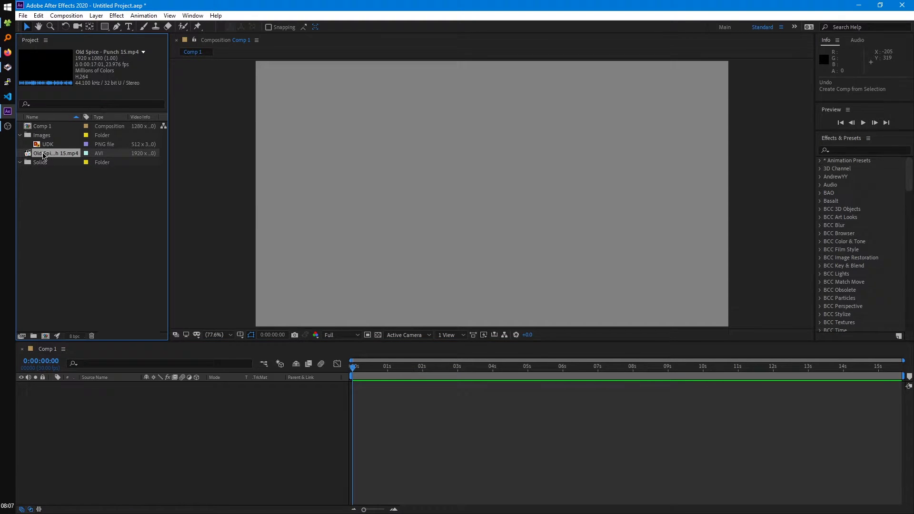
drag(45, 153, 148, 412)
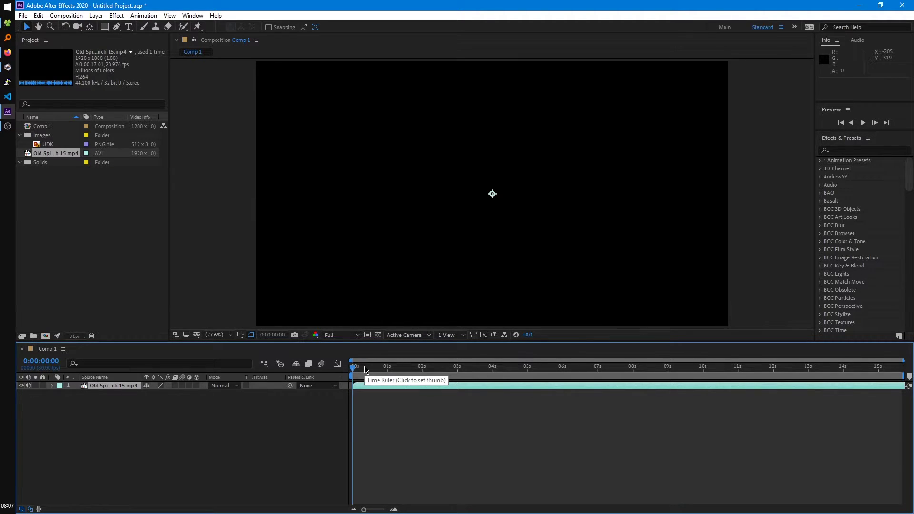
drag(386, 369, 448, 369)
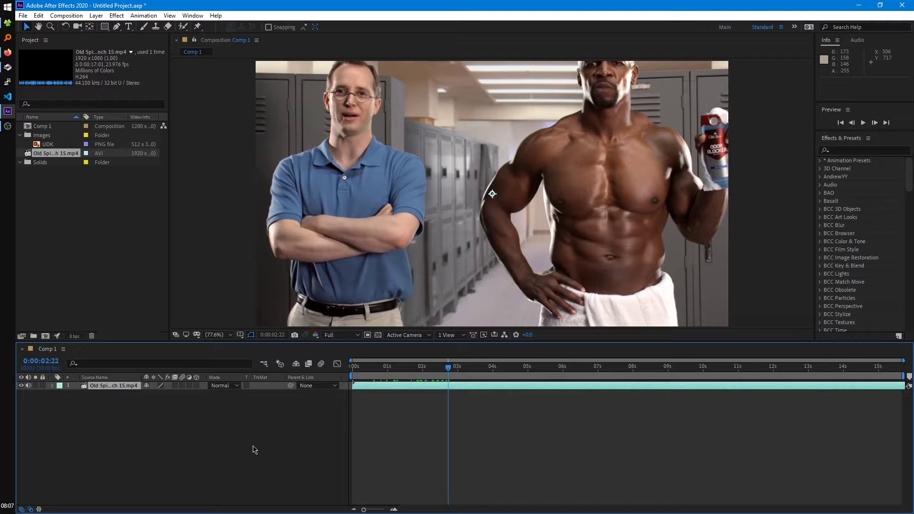
key(ctrl+z)
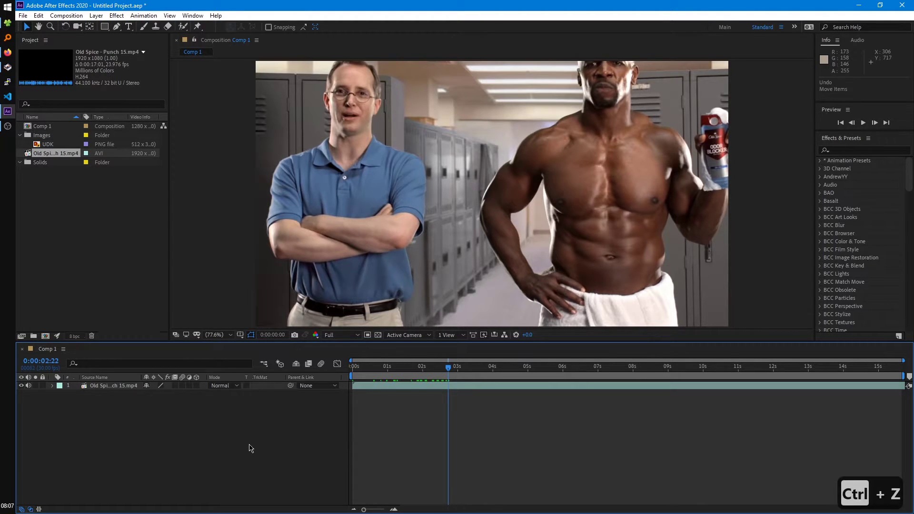
Undo Comp 1, build a composition from the Old Spice footage, and scrub to a visible frame.
key(ctrl+z)
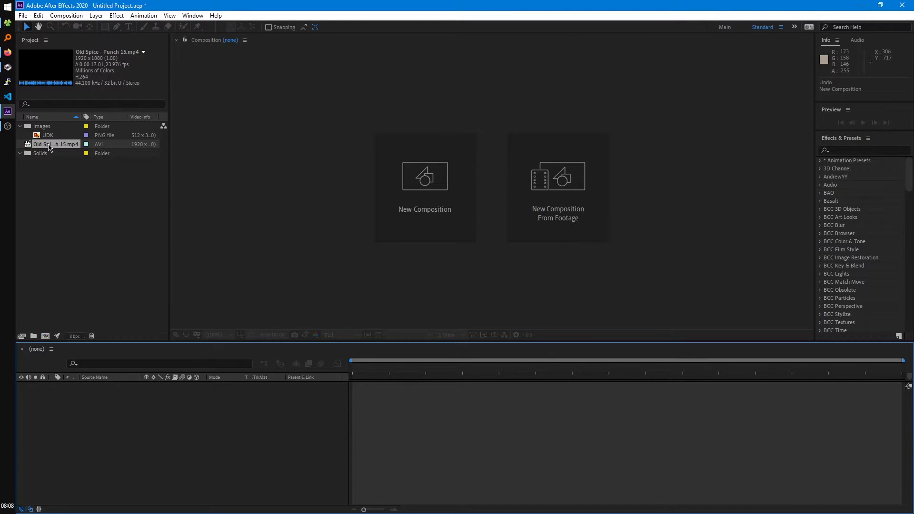
drag(49, 147, 49, 337)
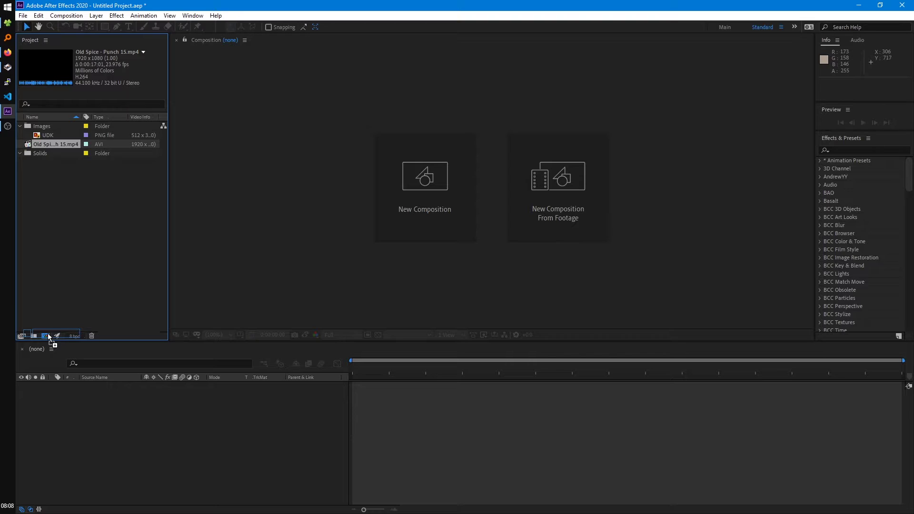
drag(48, 337, 48, 337)
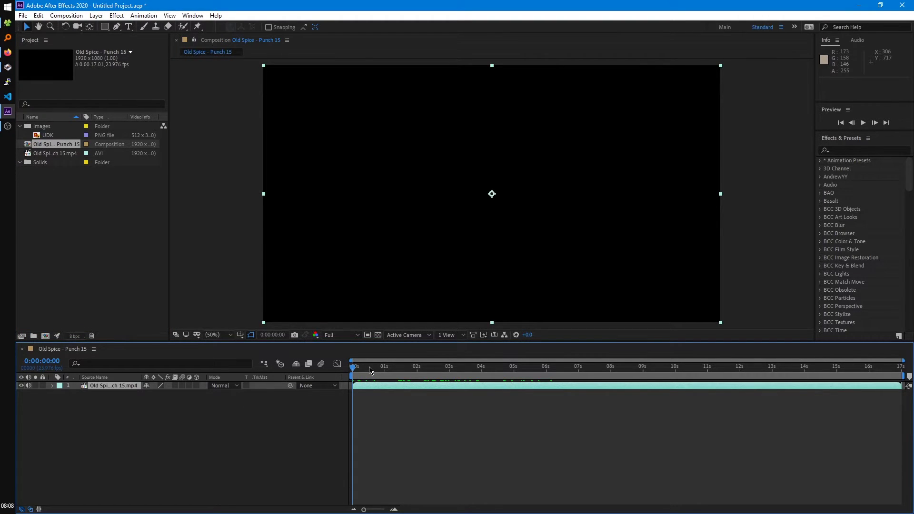
drag(371, 370, 464, 368)
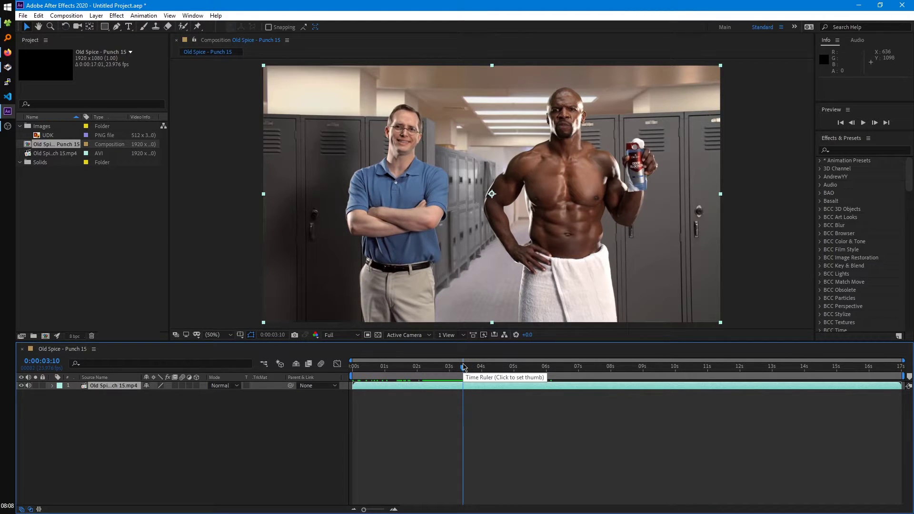
click(95, 350)
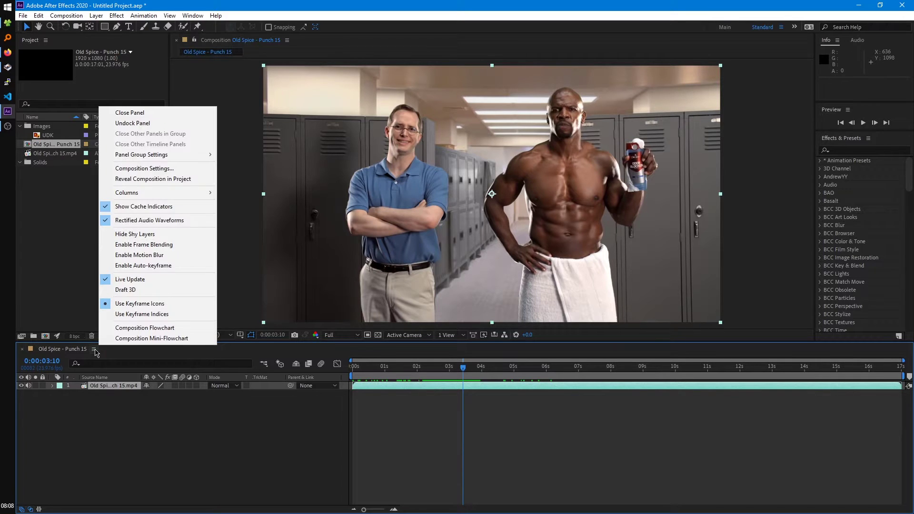
click(140, 169)
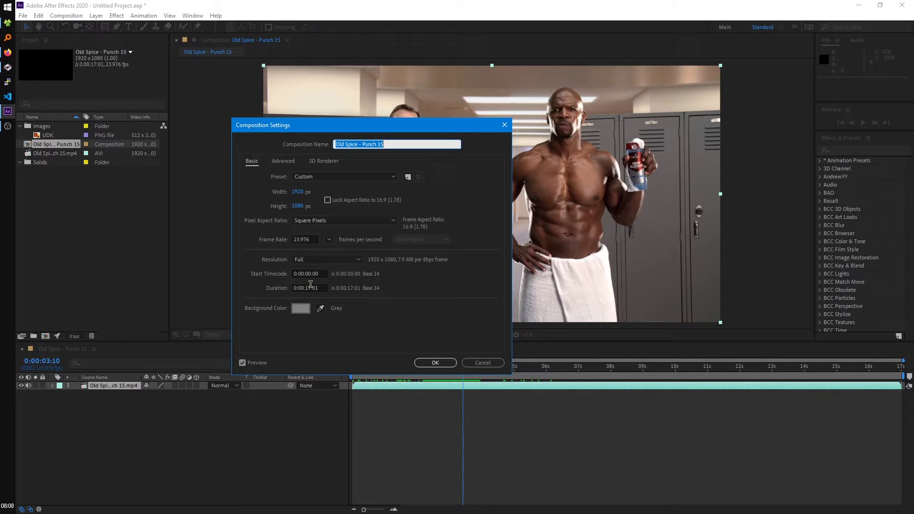
click(435, 363)
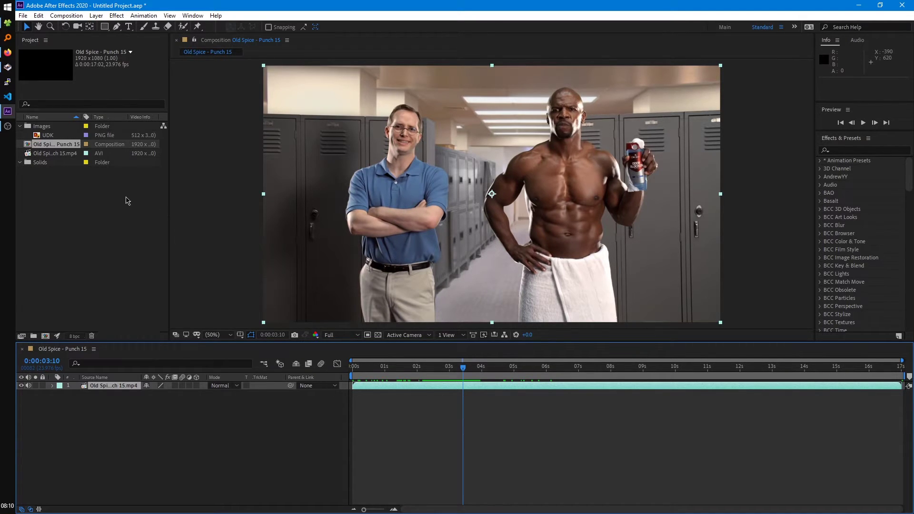
drag(48, 135, 45, 336)
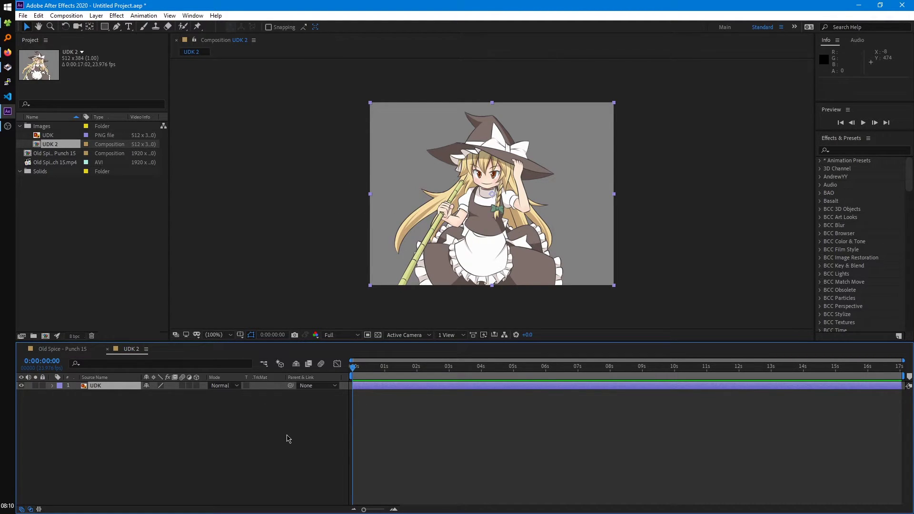
click(146, 350)
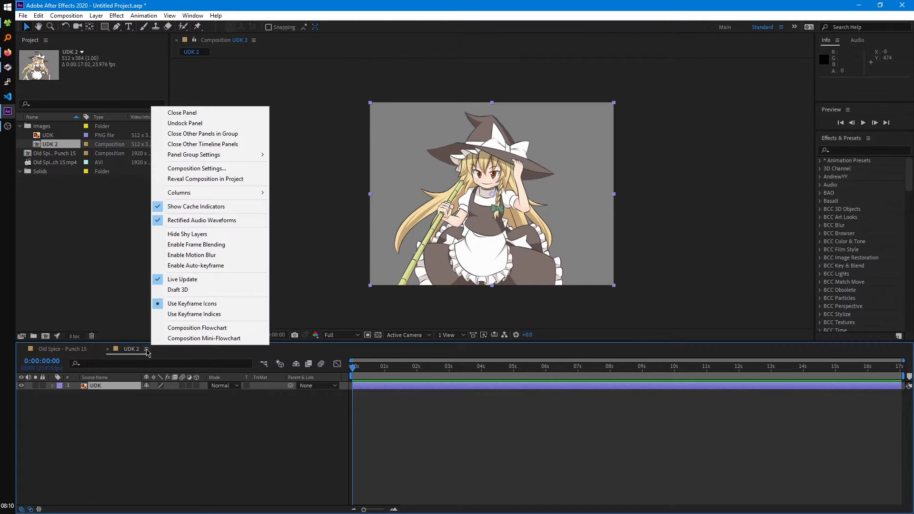
click(209, 169)
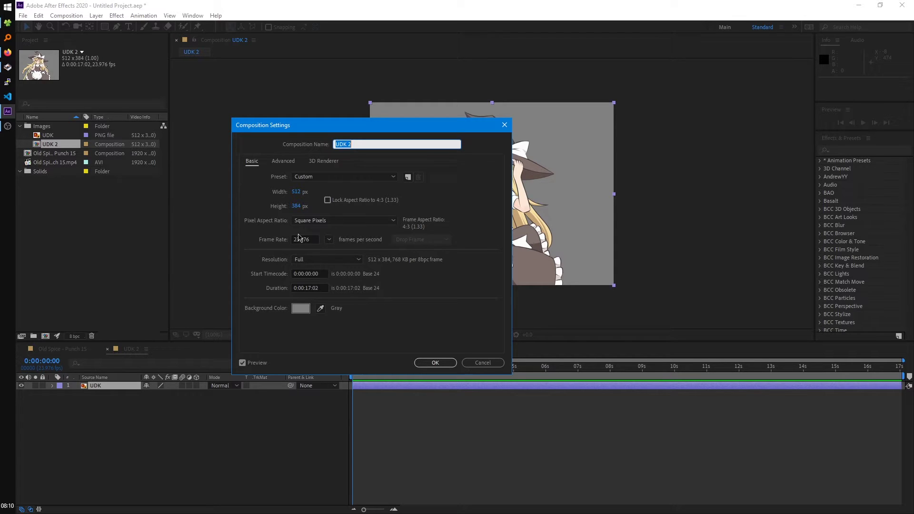
click(434, 363)
drag(469, 375, 455, 381)
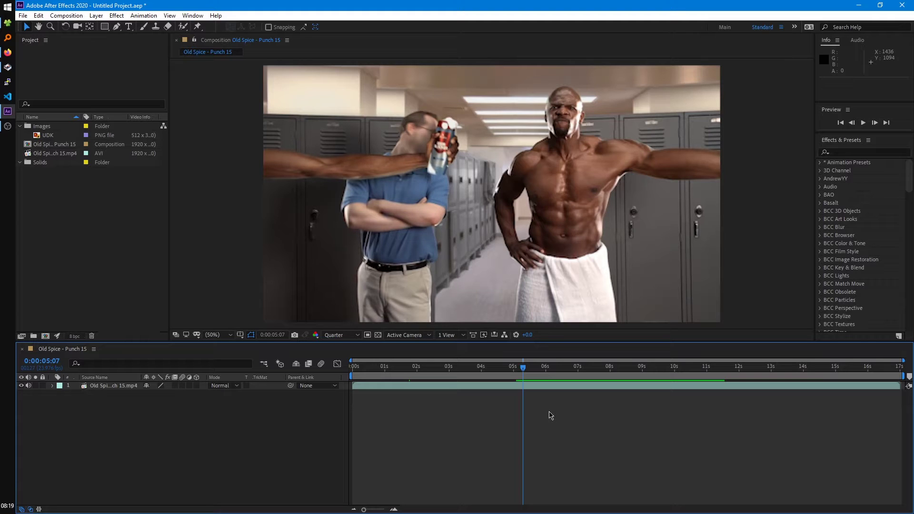
Preview the comp, stopping at 0:00:07:11 and replaying from about 0:00:09:04.
key(space)
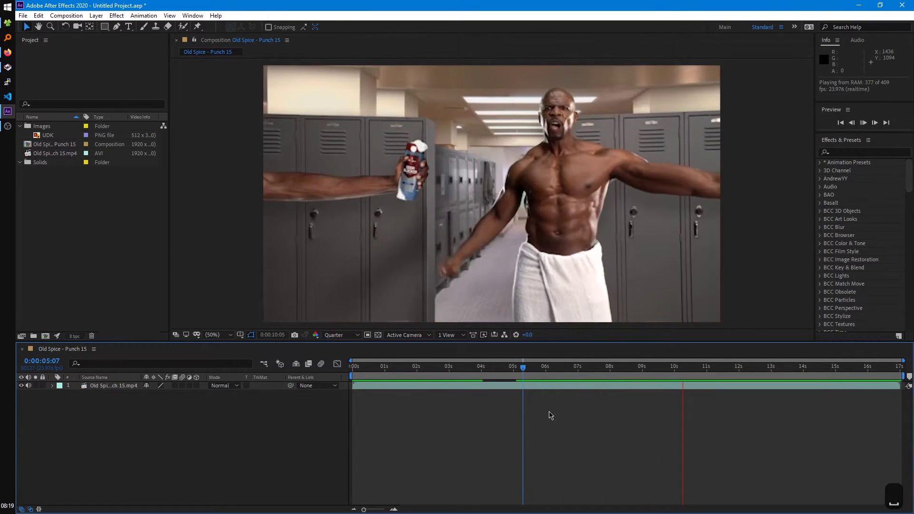
click(593, 368)
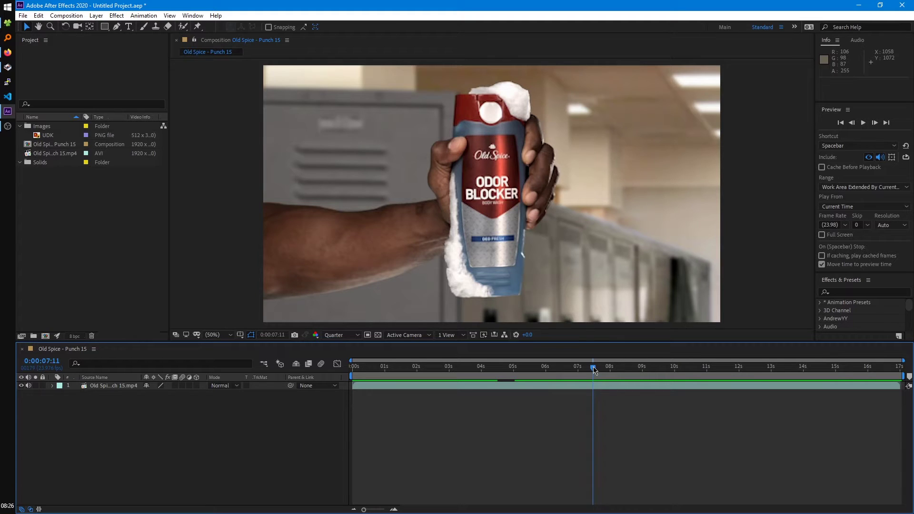
drag(594, 368, 705, 368)
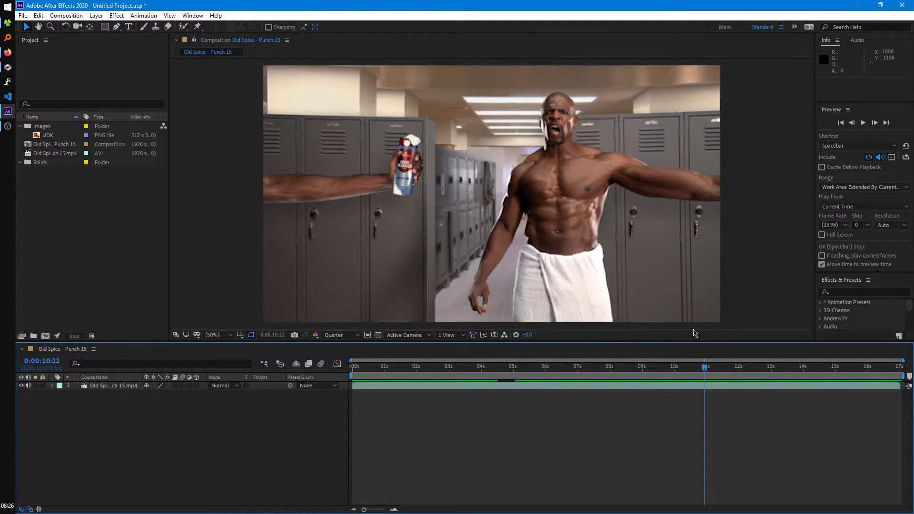
key(space)
key(space)
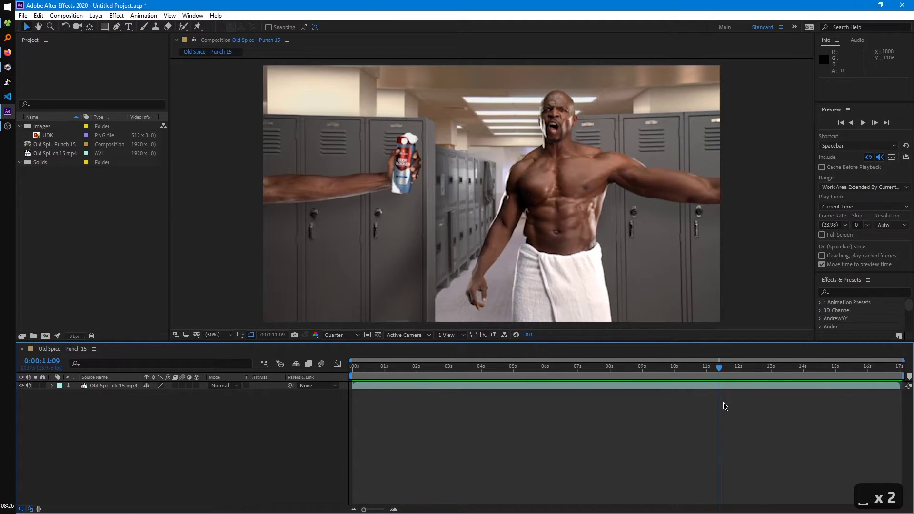
click(718, 387)
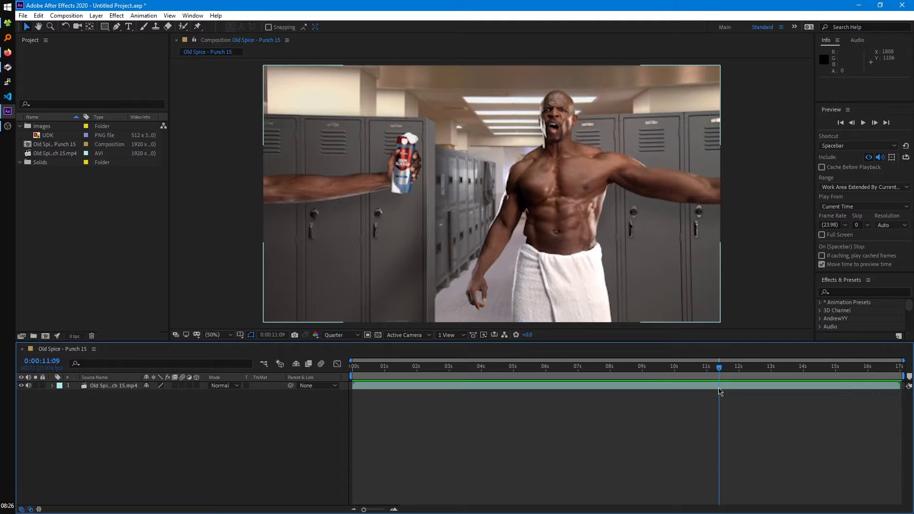
click(690, 397)
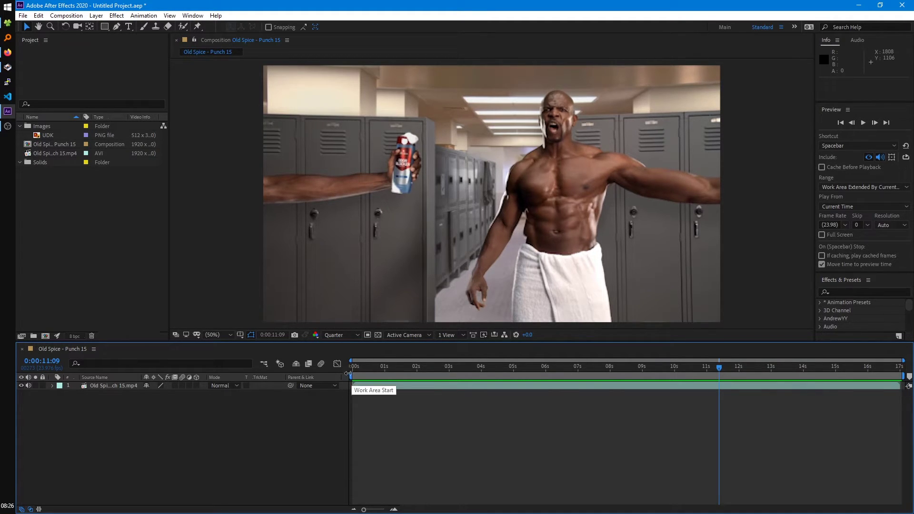
Drag the work area end back to about 5:18 and preview that range.
mouse_move(349, 374)
mouse_down()
mouse_move(523, 374)
mouse_move(351, 375)
mouse_up()
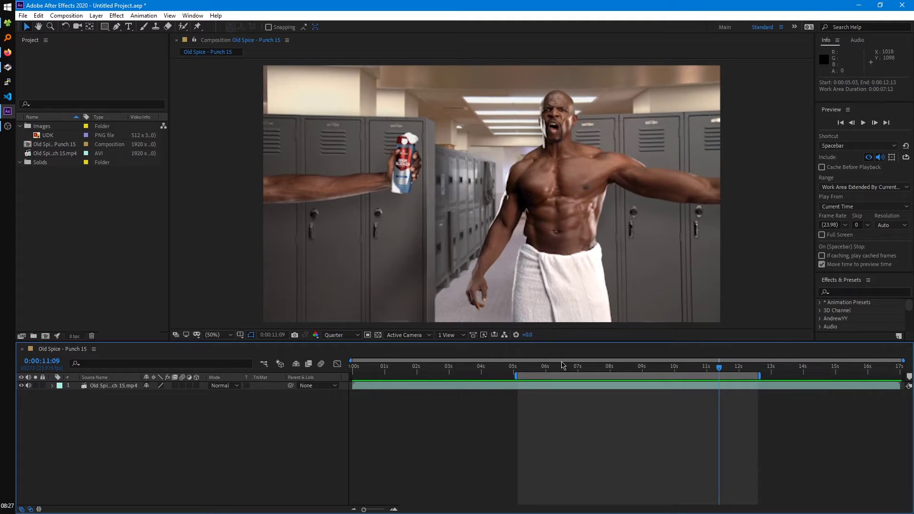
drag(763, 375, 544, 375)
key(space)
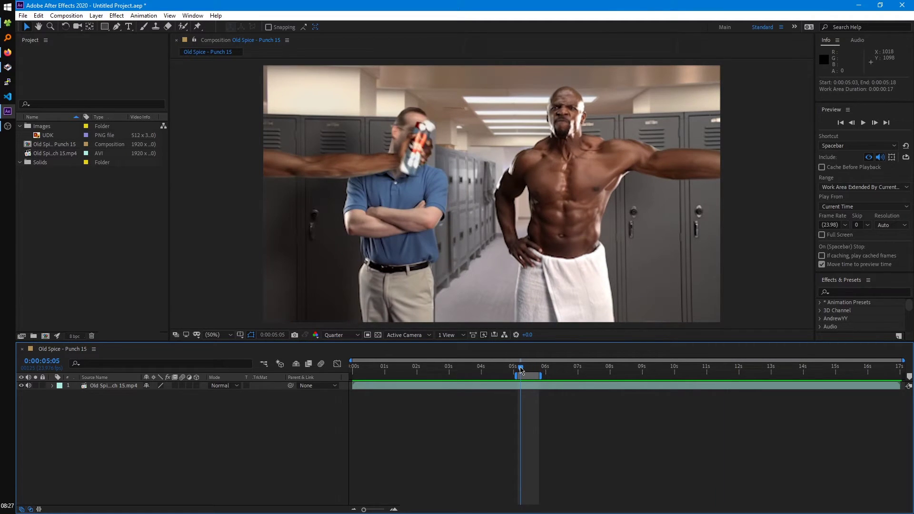
key(space)
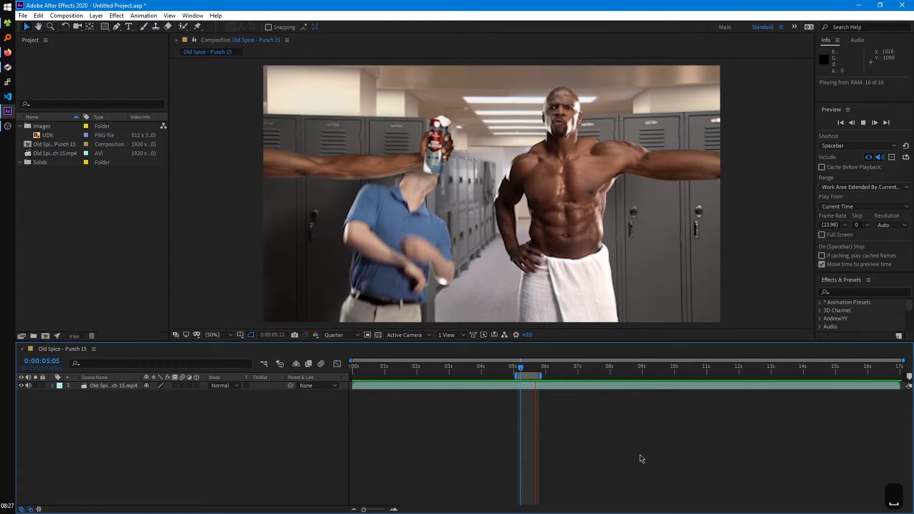
key(space)
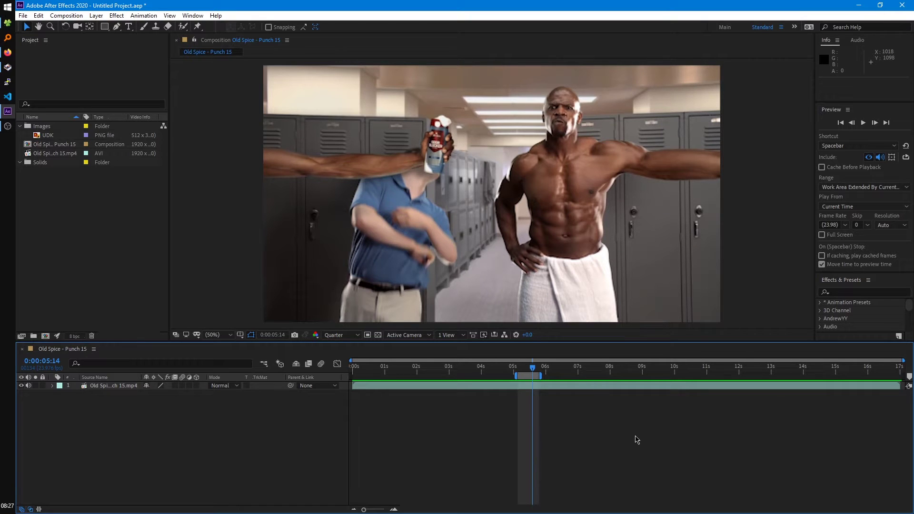
Reset the work area with B and N, ending at 0:00:05:05–0:00:06:12, and preview it.
click(480, 369)
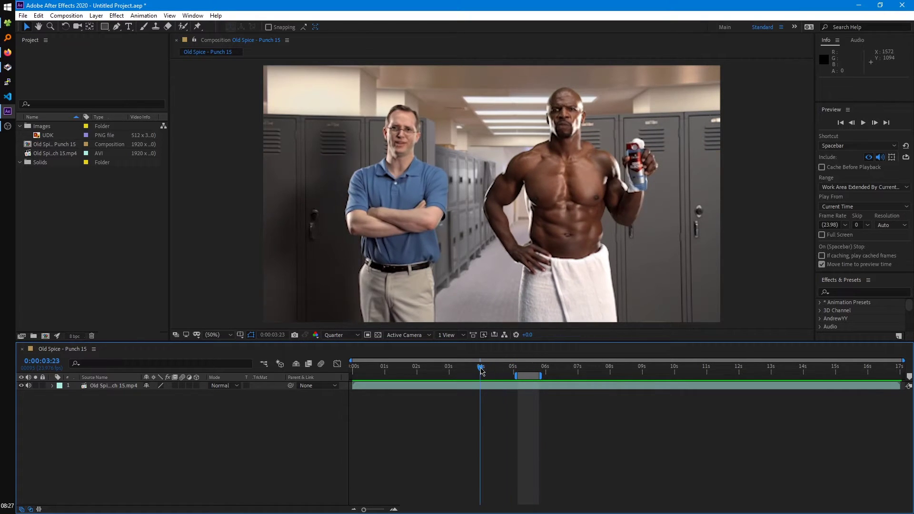
key(b)
click(565, 370)
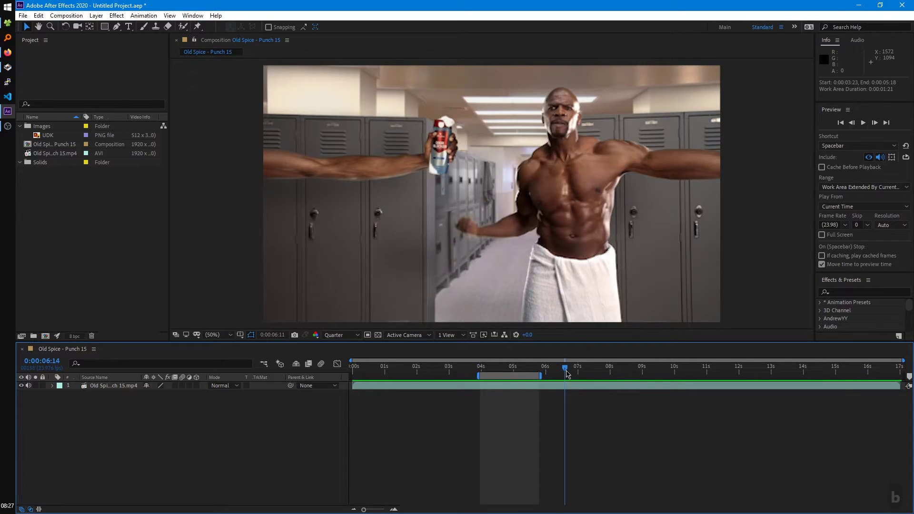
key(n)
click(521, 369)
key(b)
drag(521, 369, 562, 370)
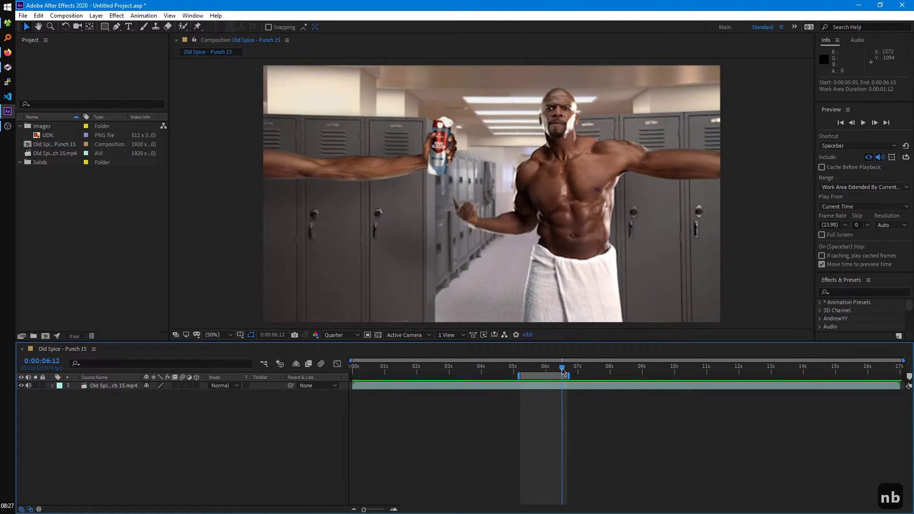
key(n)
key(space)
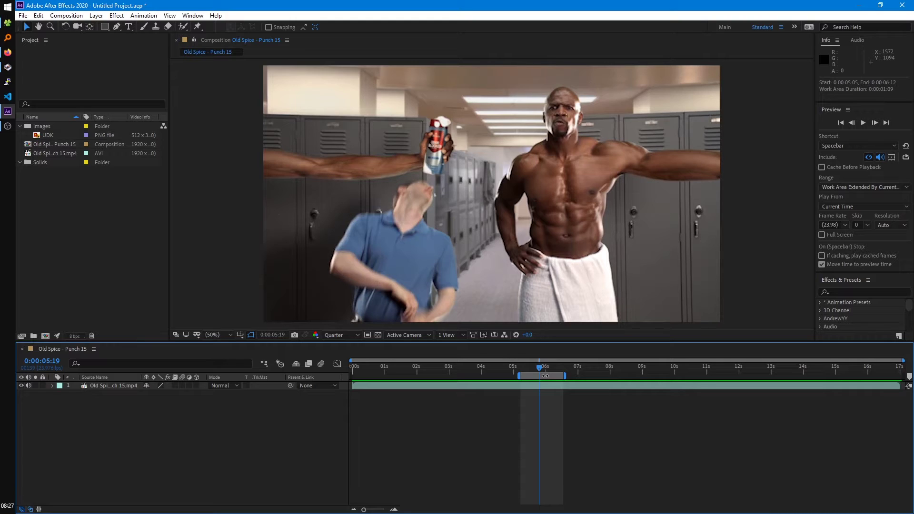
Start the work area at 0:00:04:21, end it at the playhead, and preview it.
key(Page_Up)
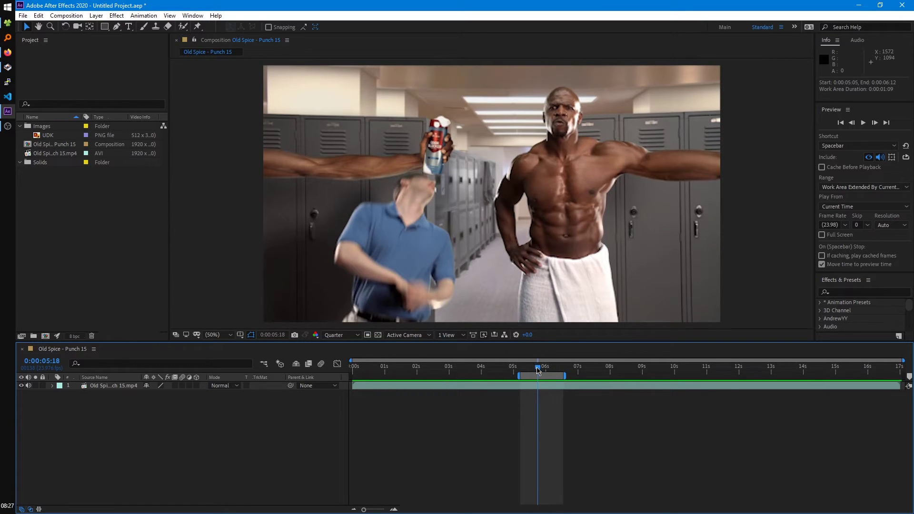
drag(536, 367, 509, 368)
key(b)
key(space)
key(space)
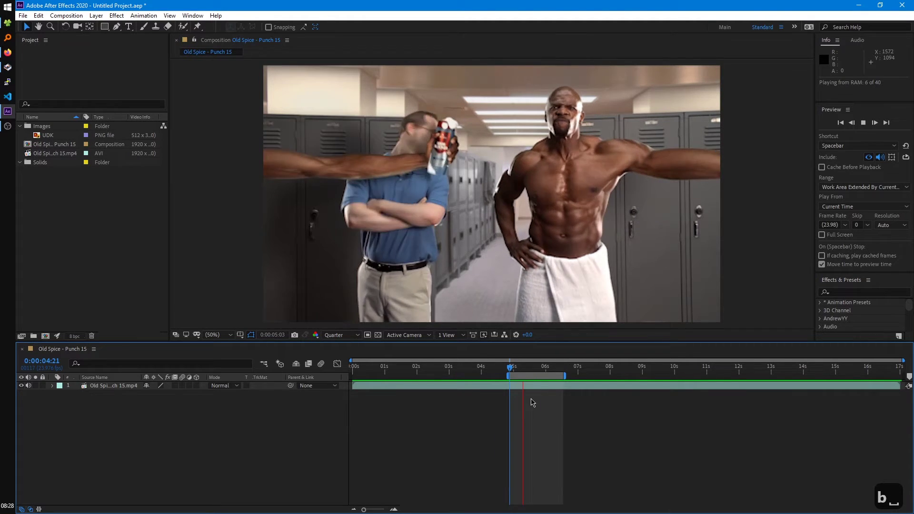
key(n)
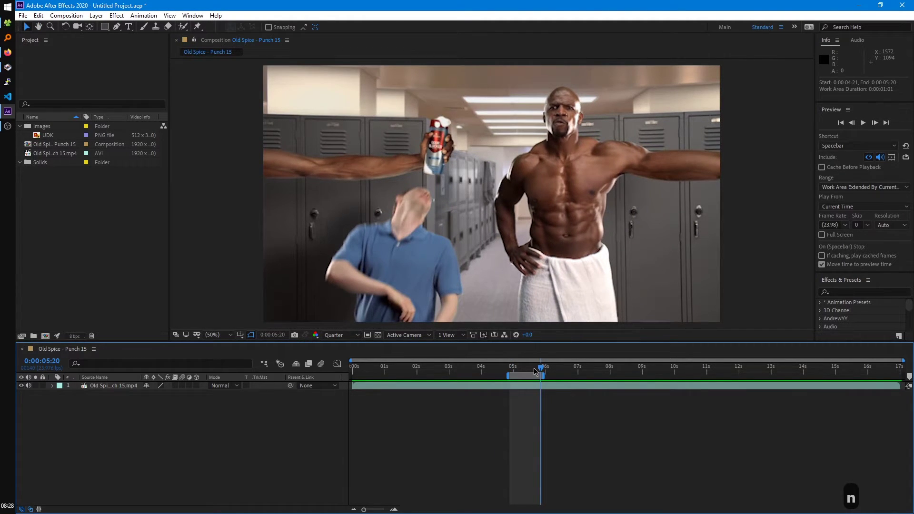
drag(538, 369, 520, 370)
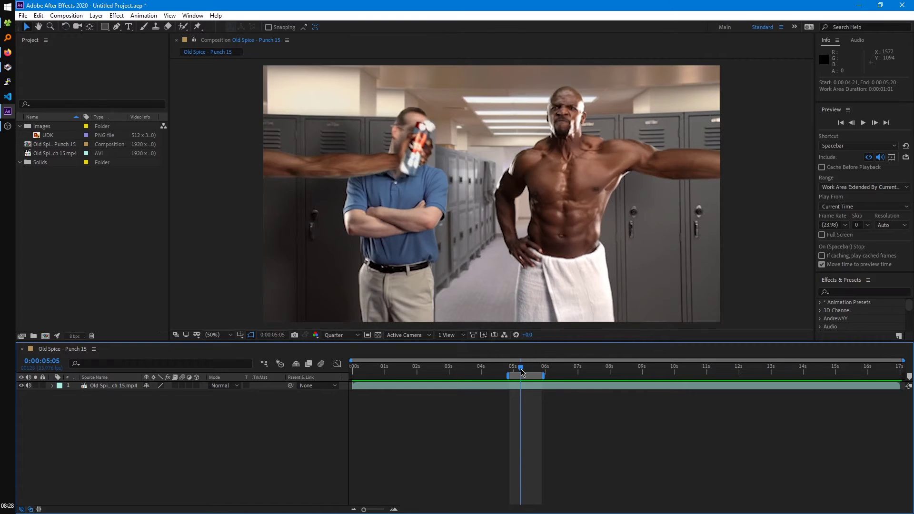
key(space)
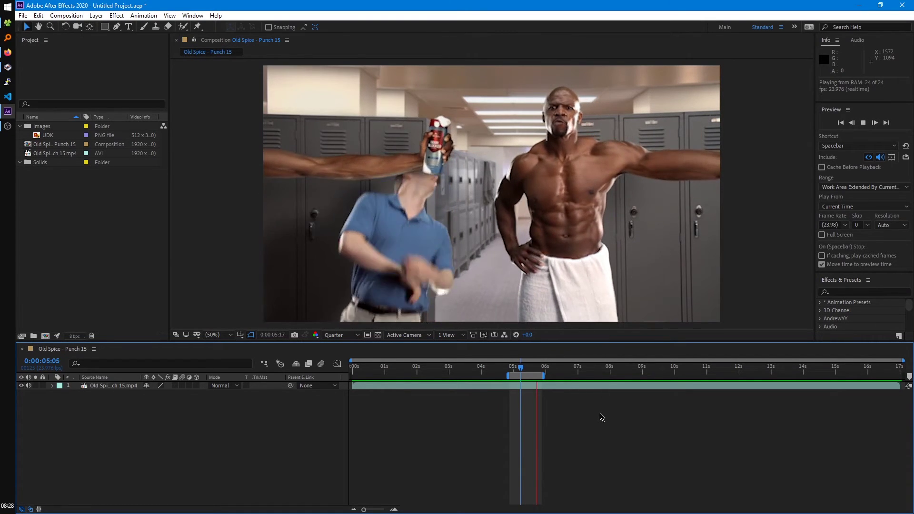
key(space)
right_click(530, 375)
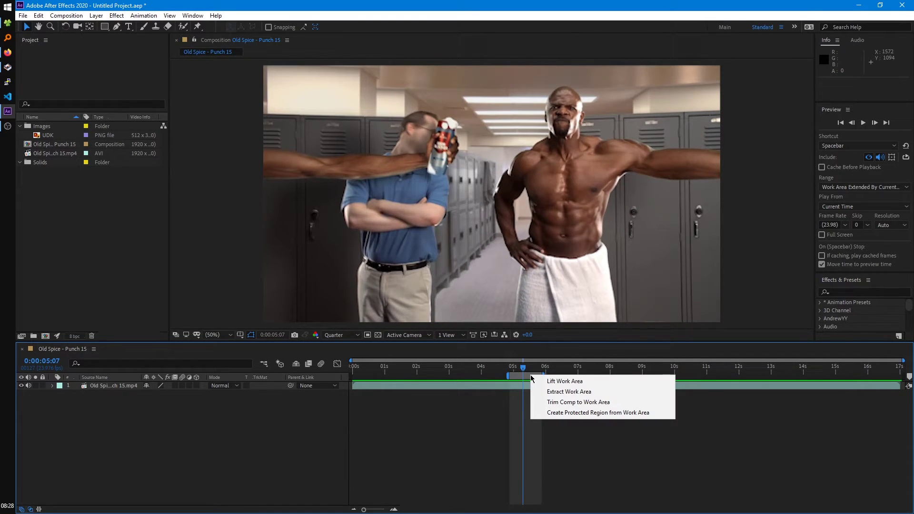
click(609, 405)
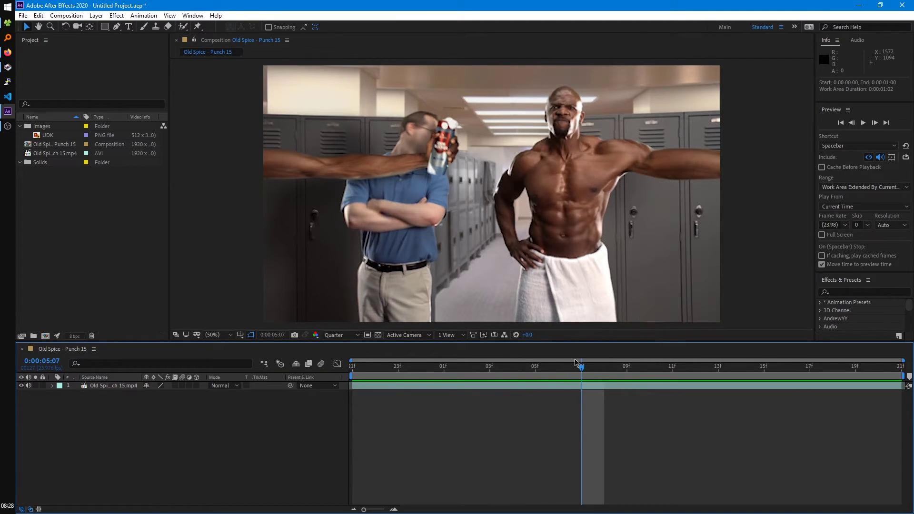
key(space)
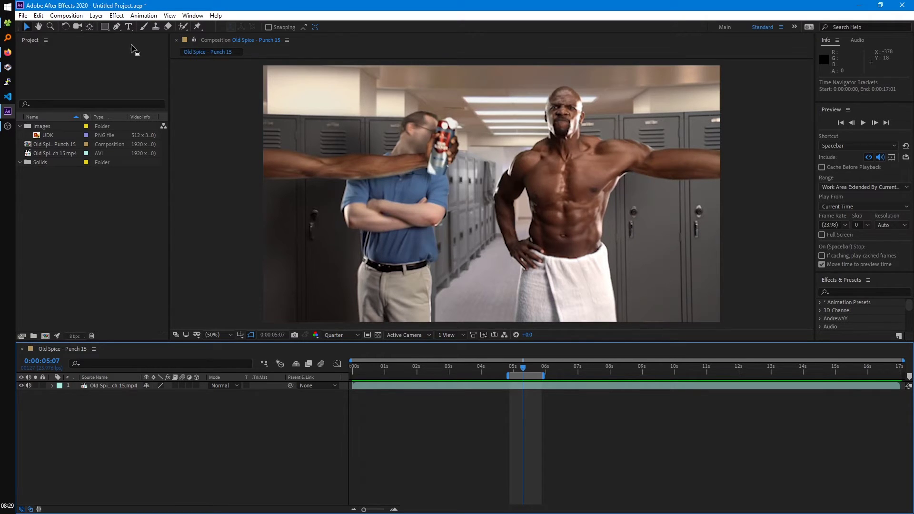
Run Edit > Purge > All Memory twice.
click(43, 17)
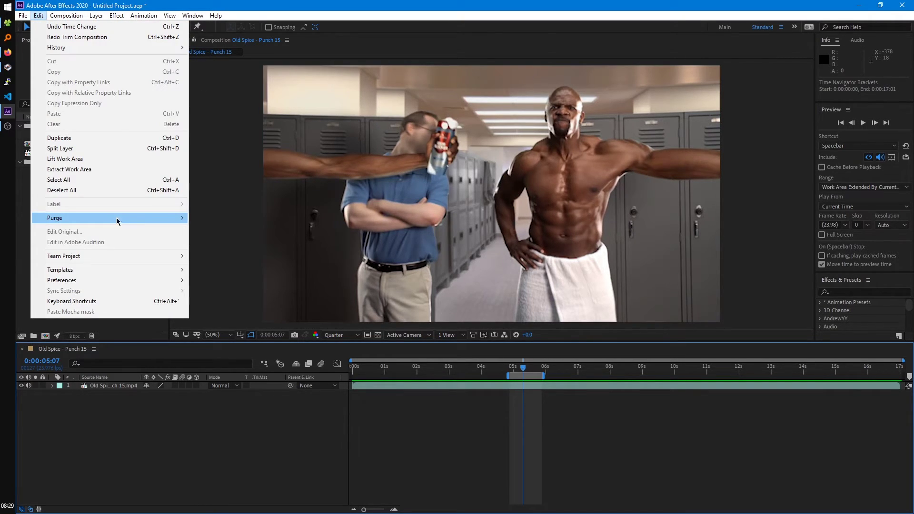
mouse_move(152, 223)
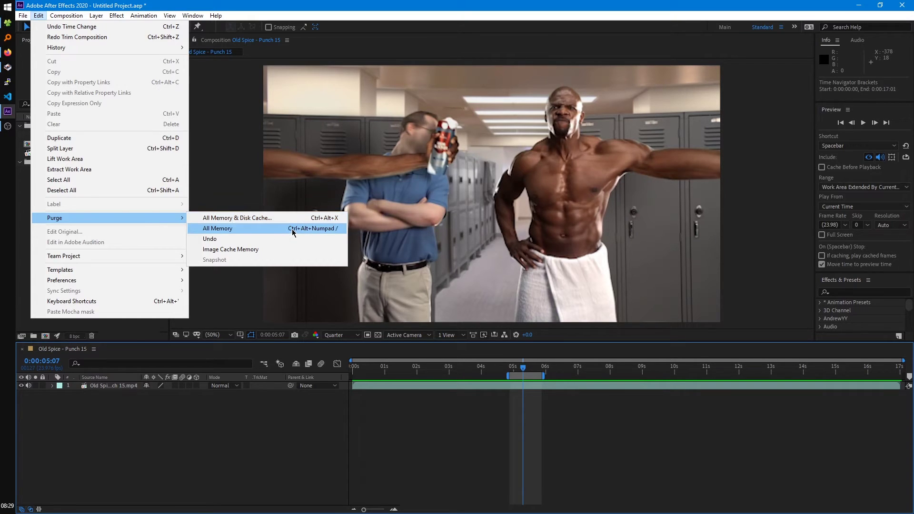
click(239, 232)
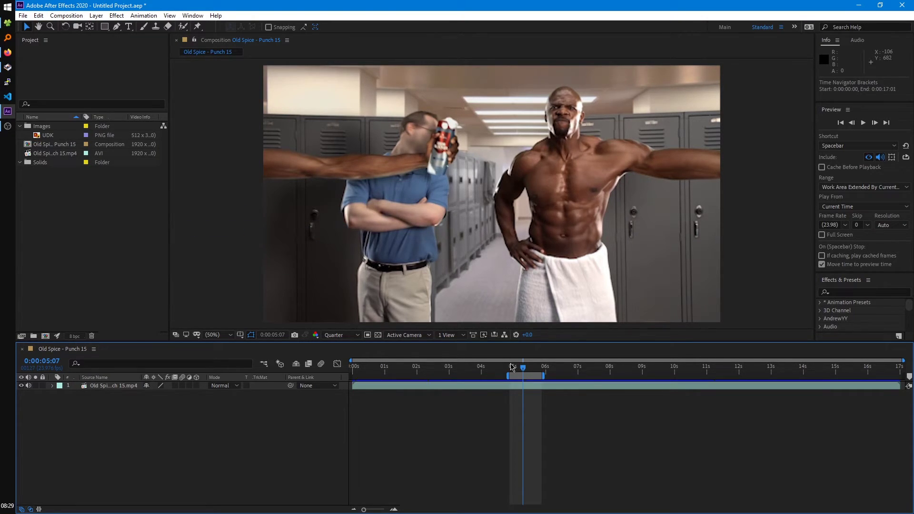
click(39, 15)
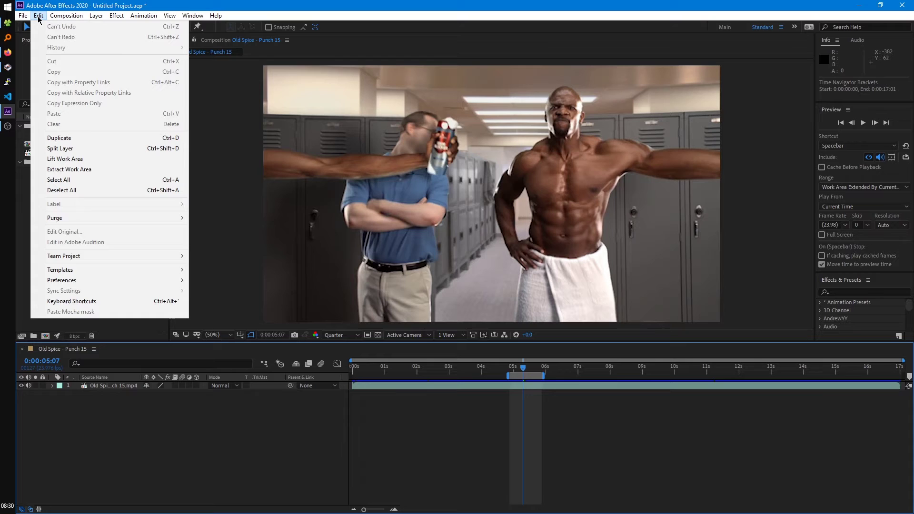
mouse_move(43, 218)
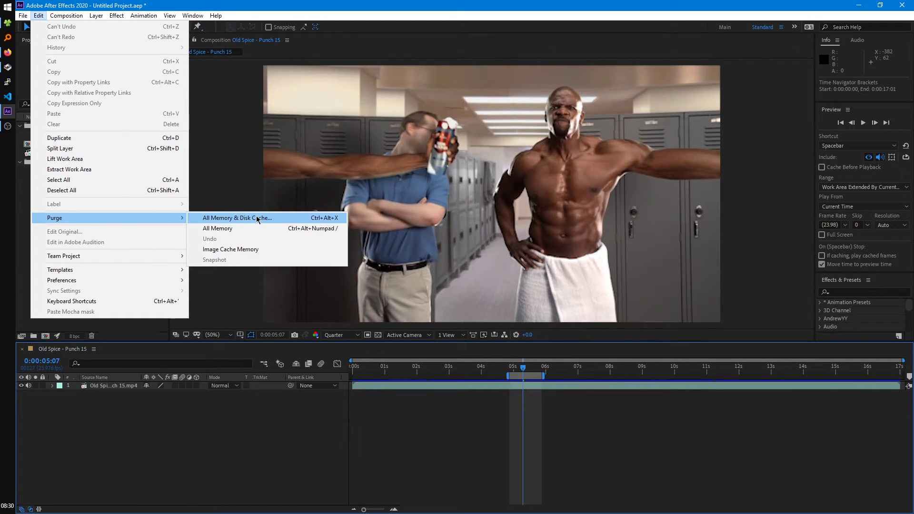
click(281, 229)
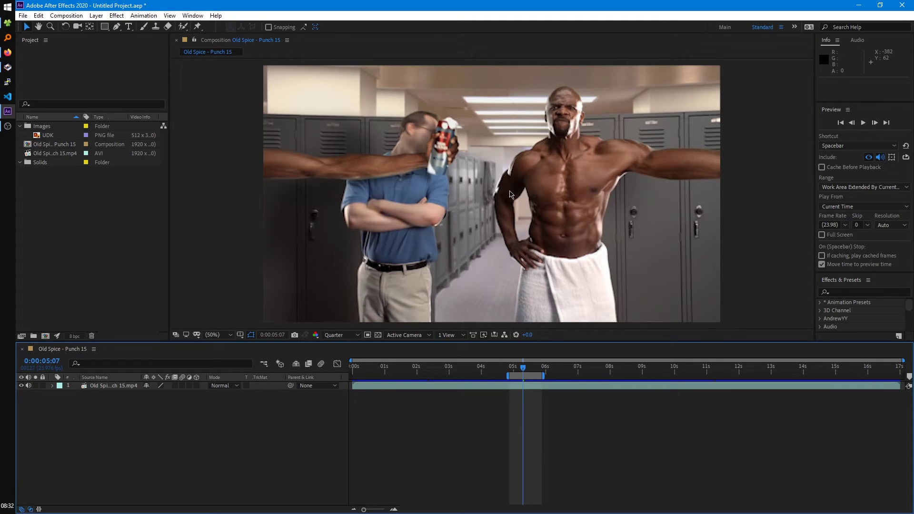
Select the video layer and reveal the Layer Switches and Mode/Track Matte columns.
click(109, 387)
click(124, 388)
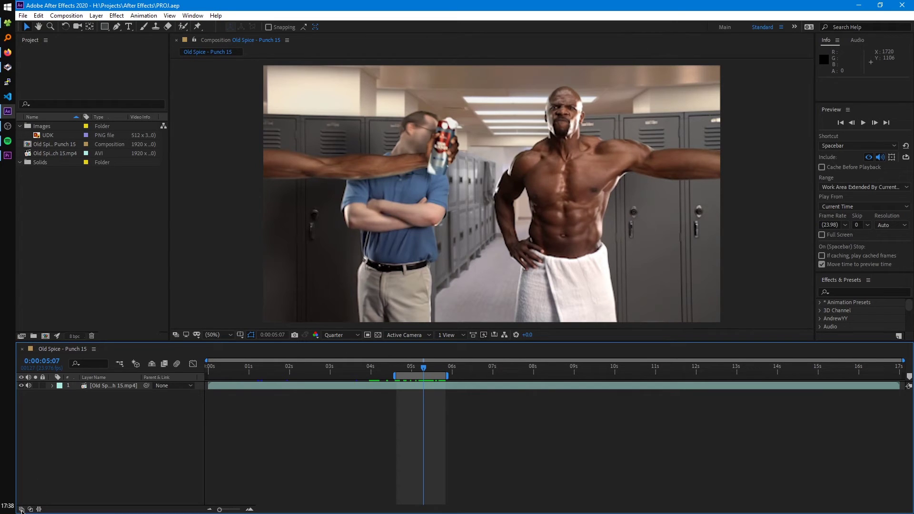
click(22, 509)
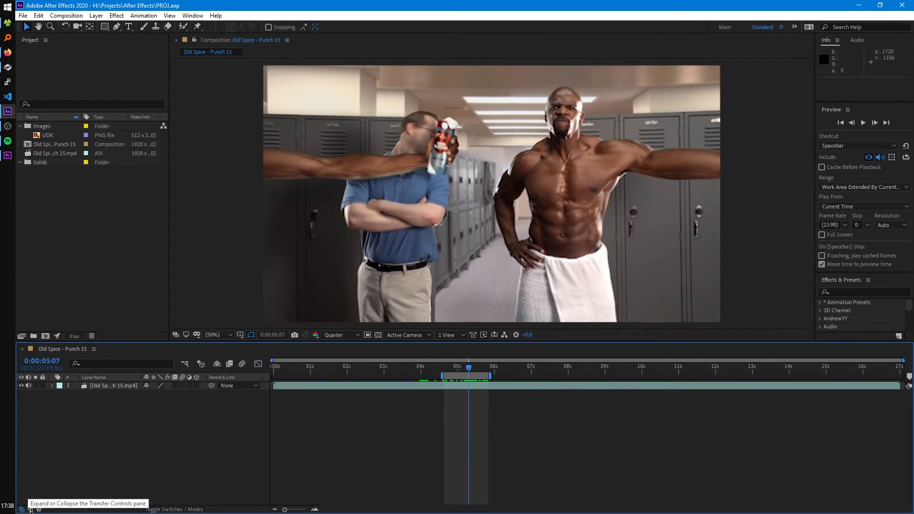
click(30, 509)
click(127, 387)
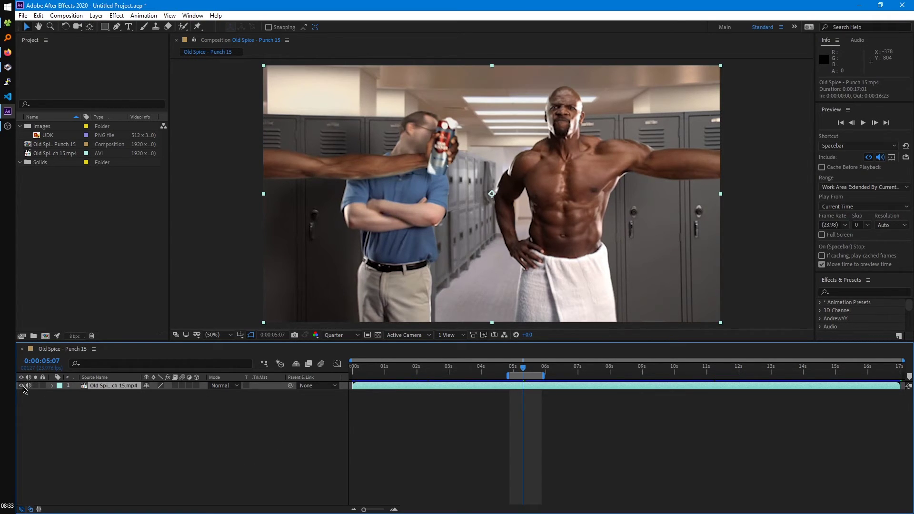
click(21, 386)
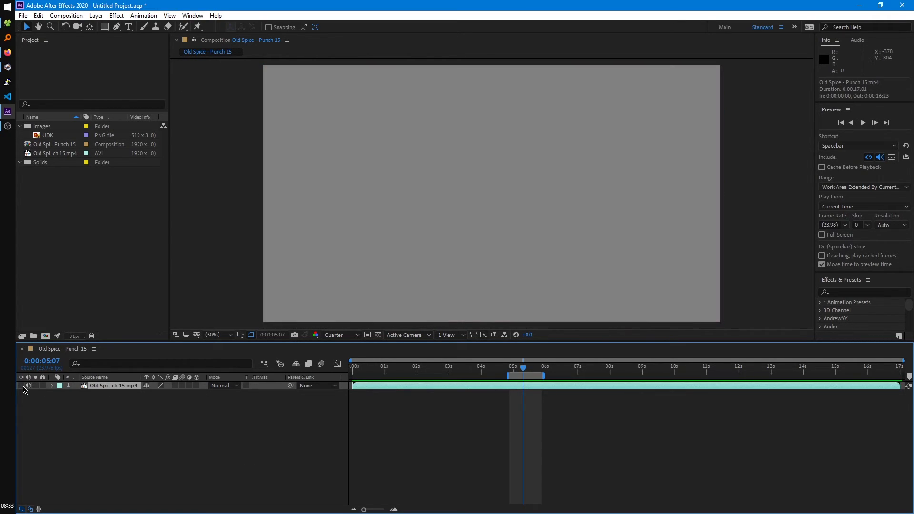
click(21, 386)
click(21, 386)
click(21, 386)
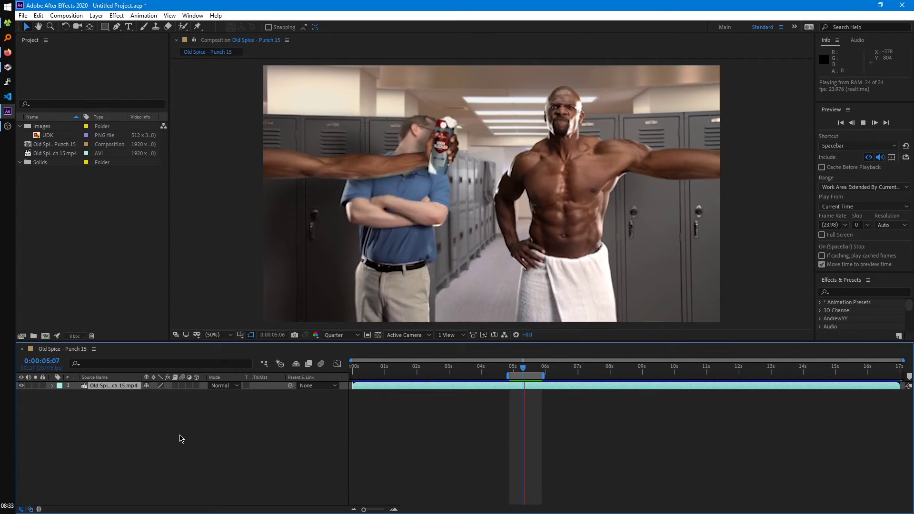
key(space)
click(28, 385)
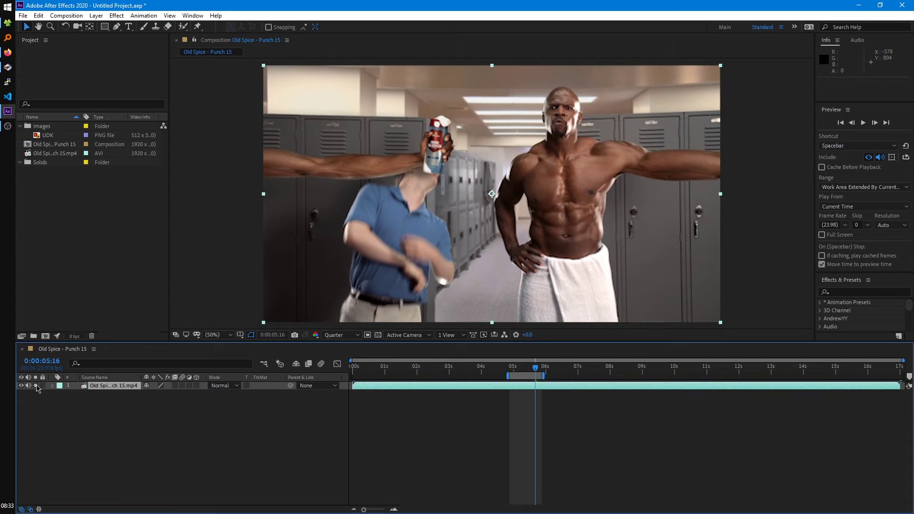
click(36, 386)
click(36, 386)
click(37, 386)
click(42, 385)
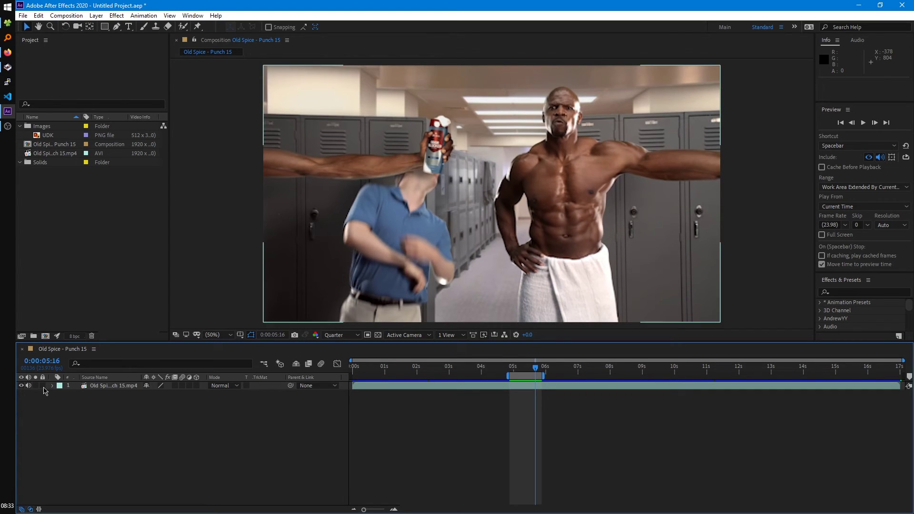
click(430, 220)
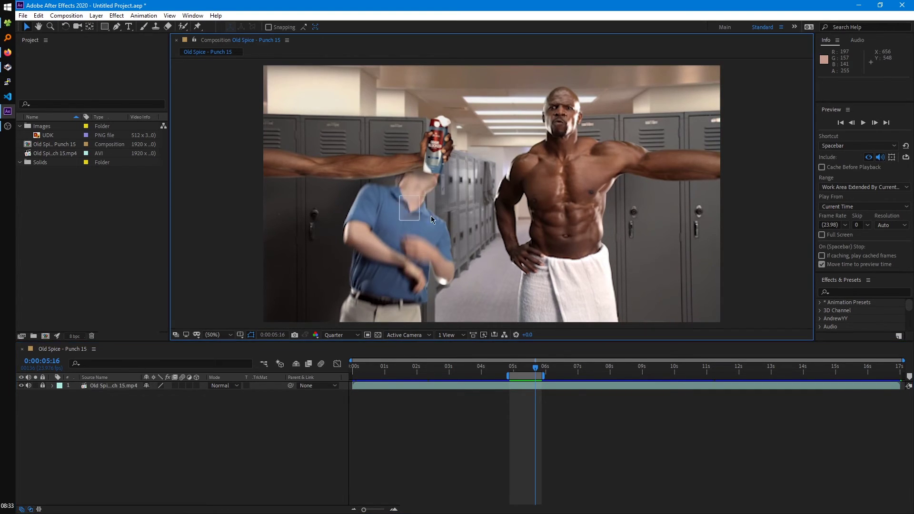
click(113, 388)
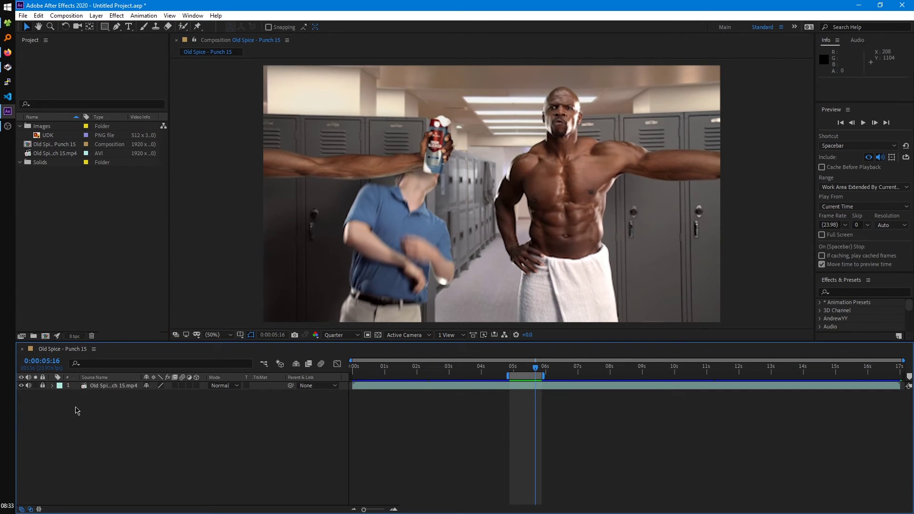
click(43, 387)
click(101, 390)
click(101, 389)
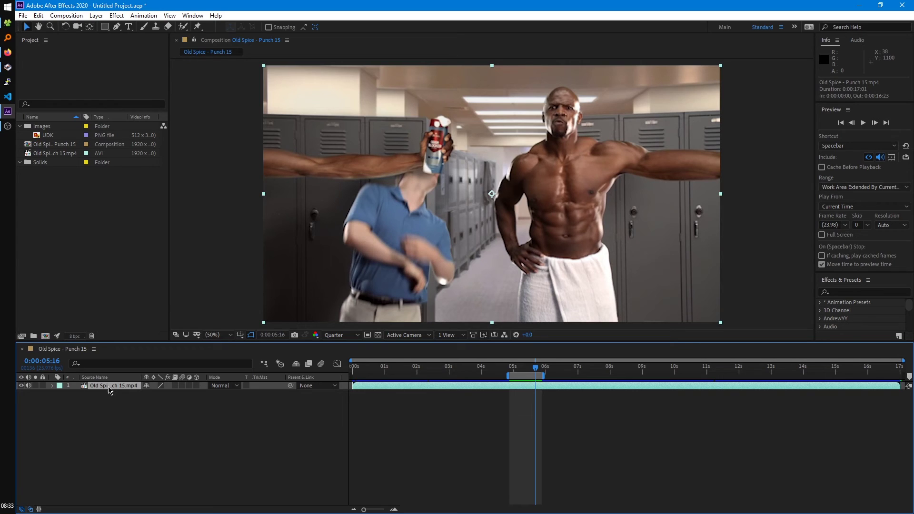
Rename the comp's single video layer to 'Old Spice Punch'.
key(Return)
text(Old )
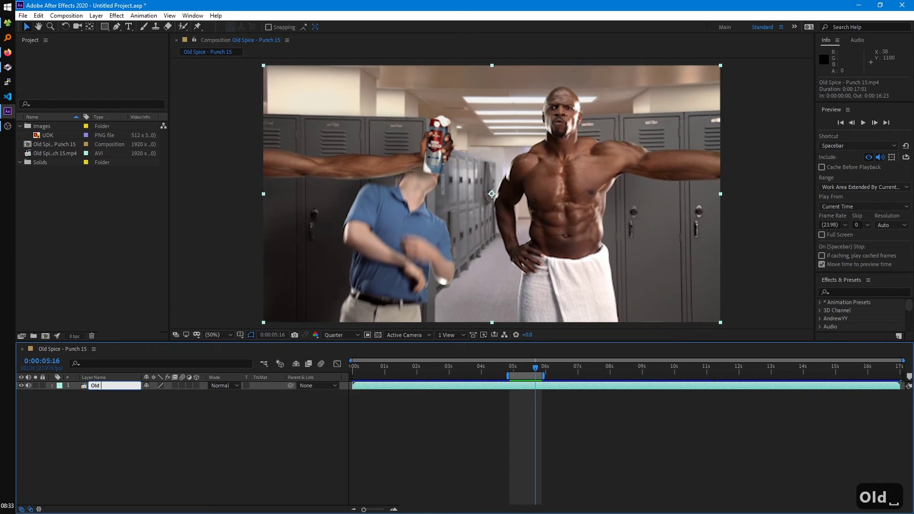
text(Spice Punch)
key(Return)
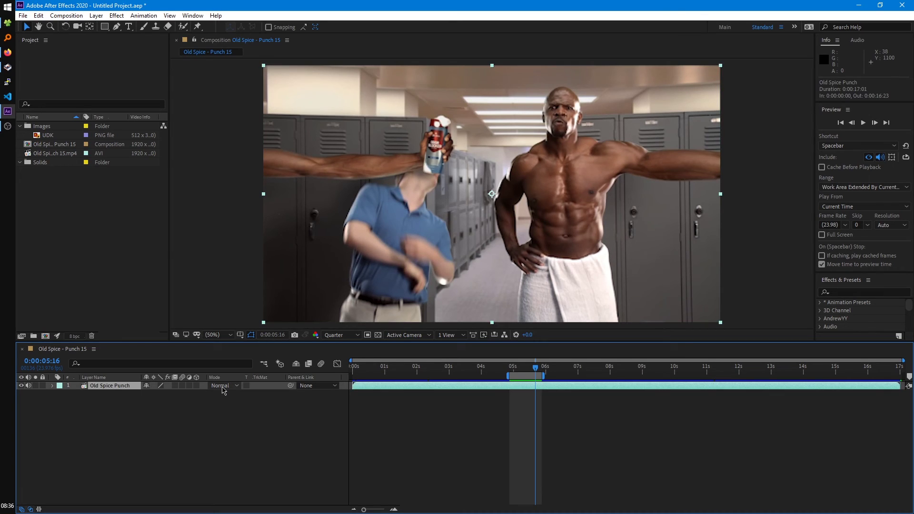
click(222, 385)
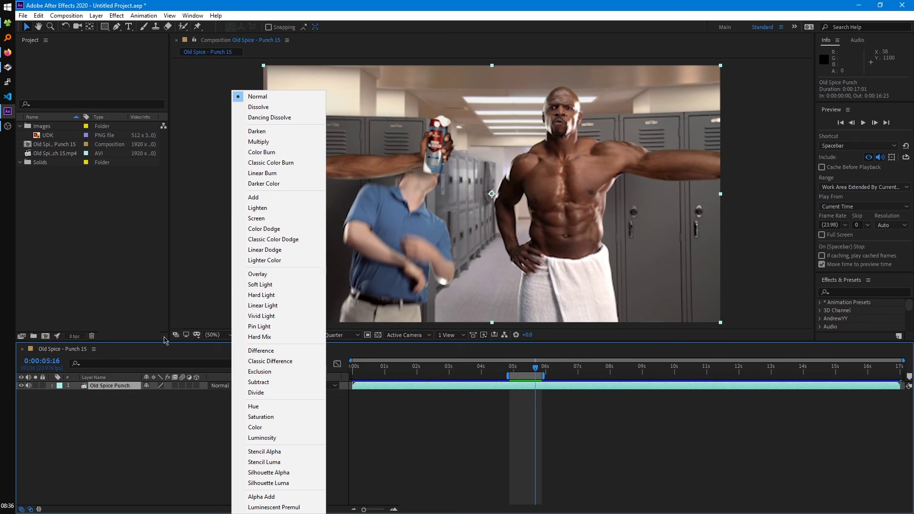
click(169, 411)
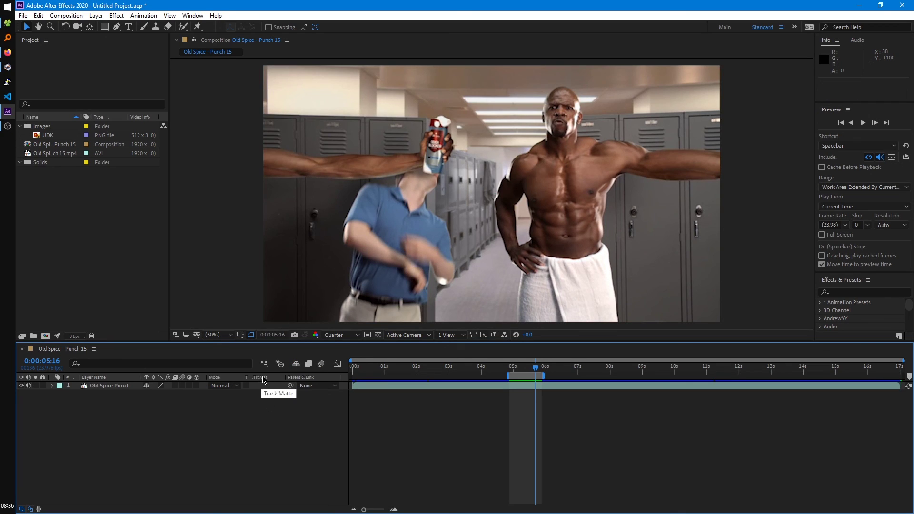